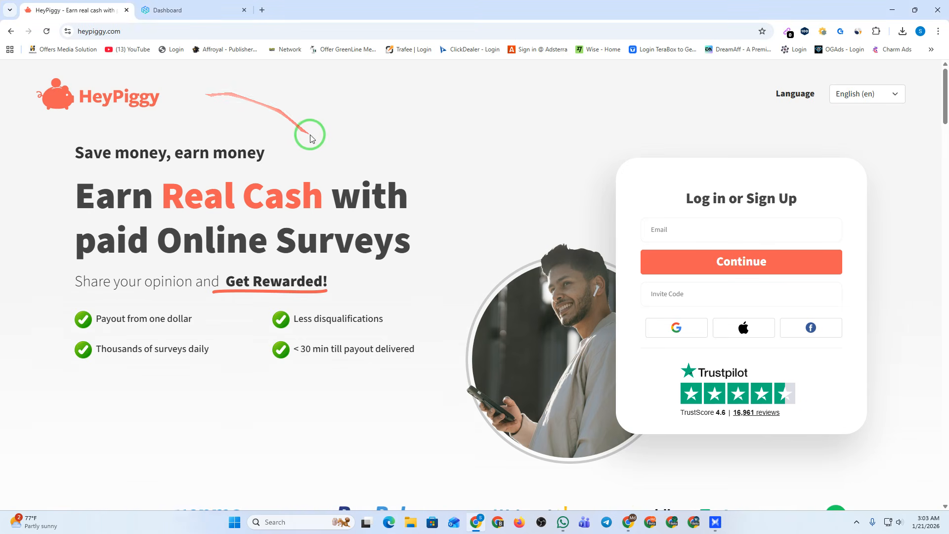
Switch to the NodeMaven dashboard and review the monthly plans on its residential and mobile proxy pricing page.
left_click(211, 7)
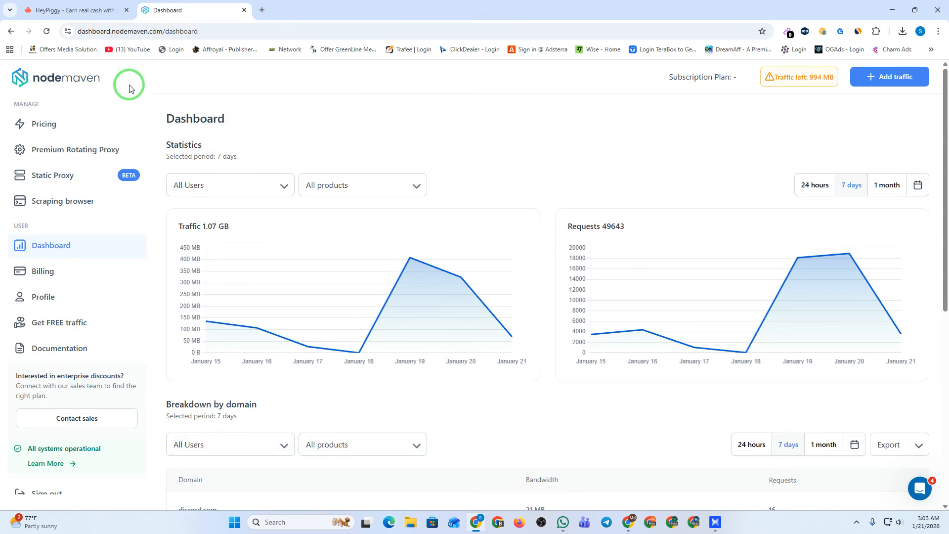
left_click_drag(96, 83, 36, 81)
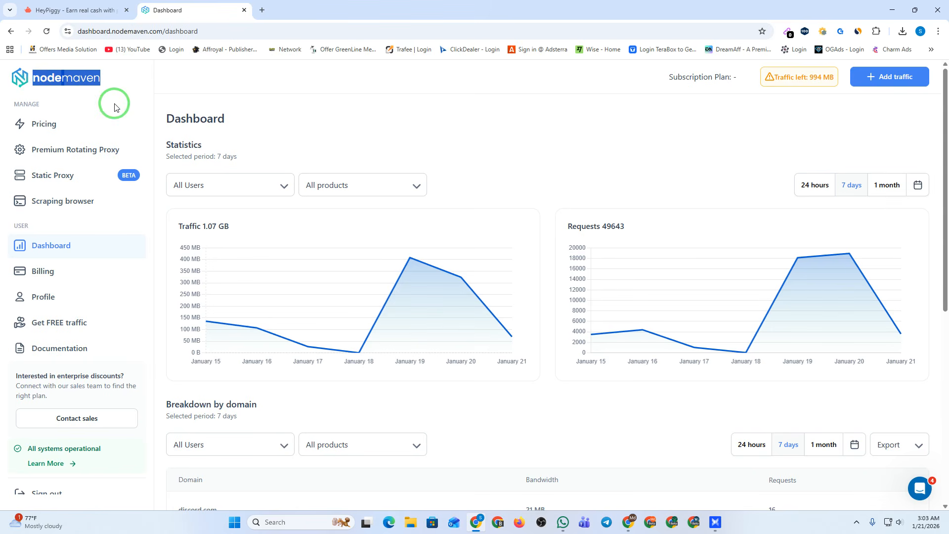
left_click(71, 124)
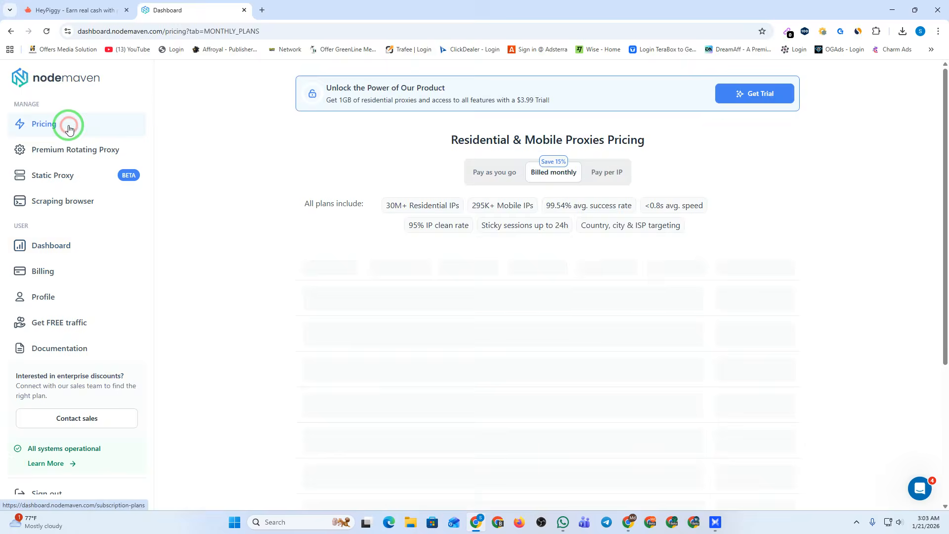
scroll(594, 304, "down", 1)
scroll(592, 304, "down", 2)
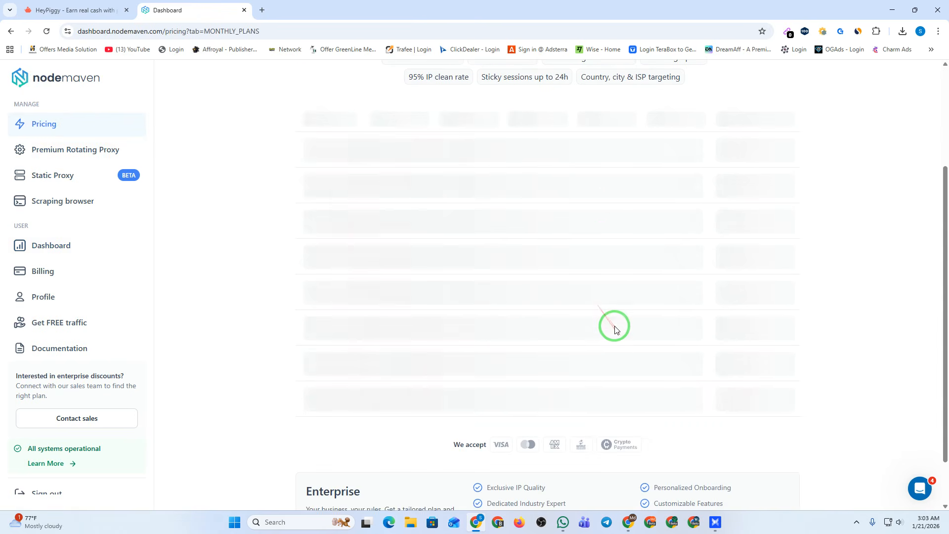
scroll(615, 325, "up", 2)
scroll(604, 319, "down", 2)
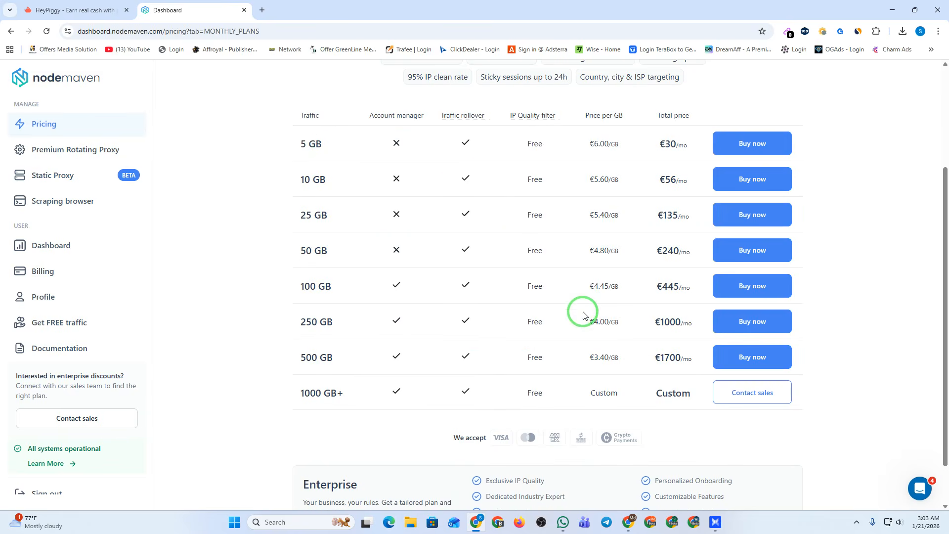
left_click_drag(267, 140, 786, 394)
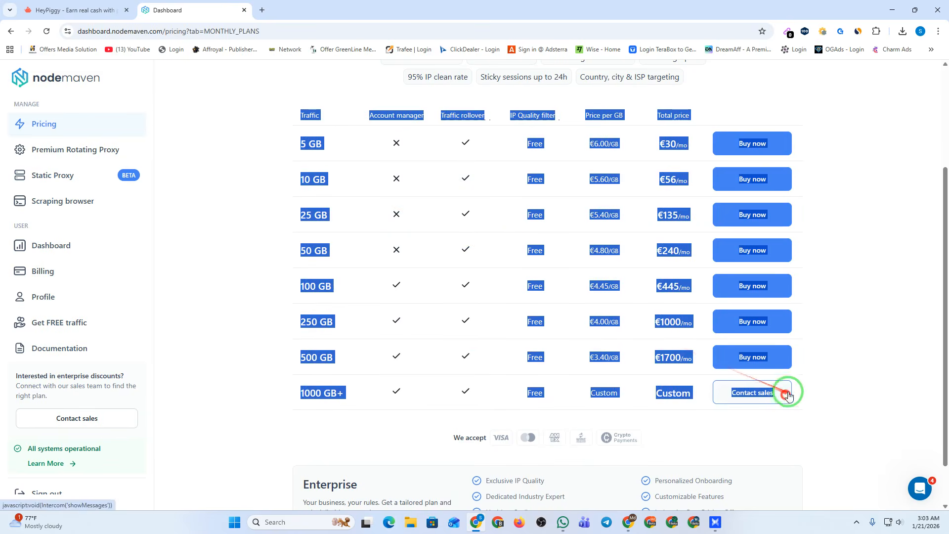
left_click(867, 311)
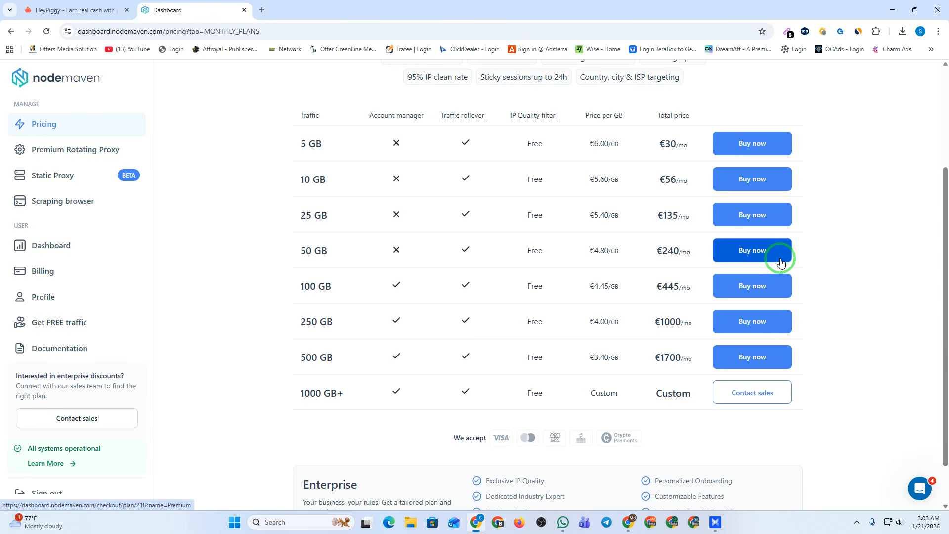
Review the $3.99 trial offer for 1 GB of residential proxies above the pricing plans.
scroll(668, 317, "up", 2)
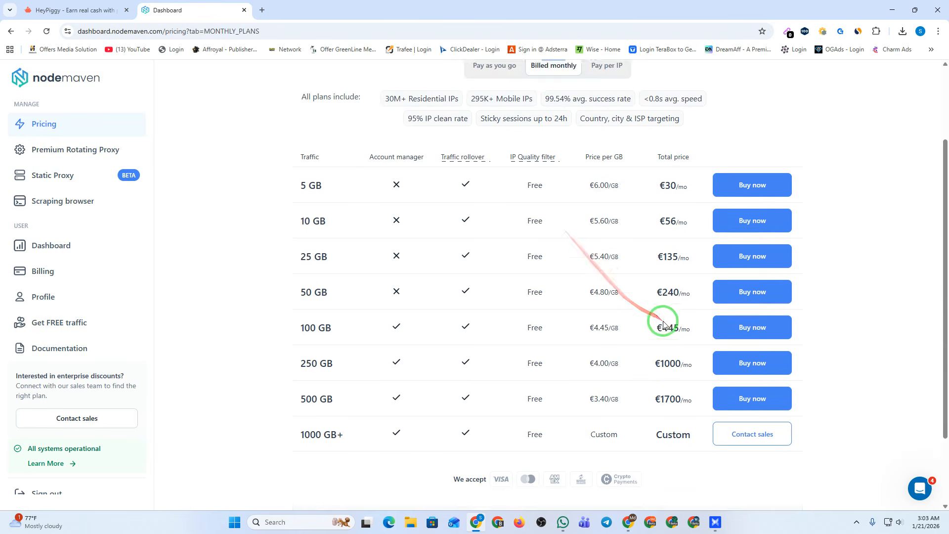
scroll(664, 321, "up", 1)
left_click_drag(319, 91, 580, 104)
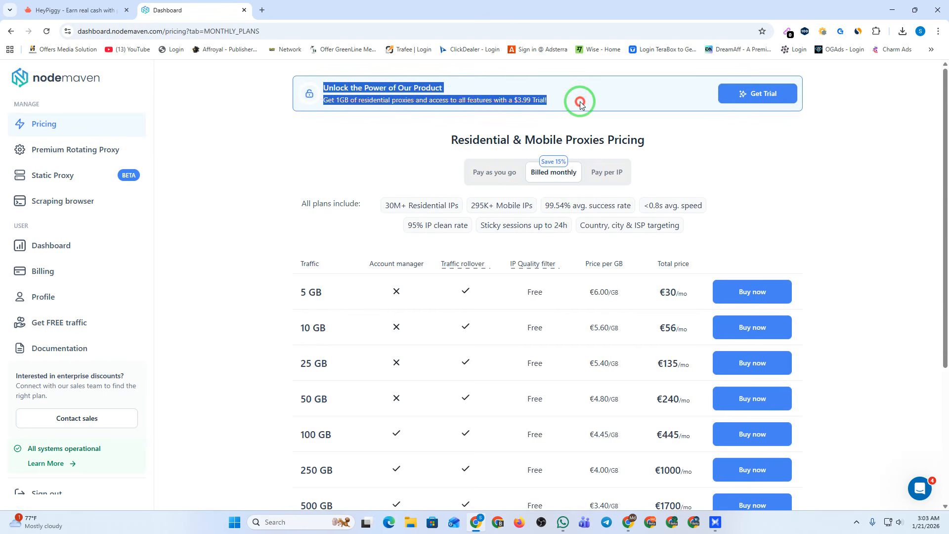
left_click(580, 104)
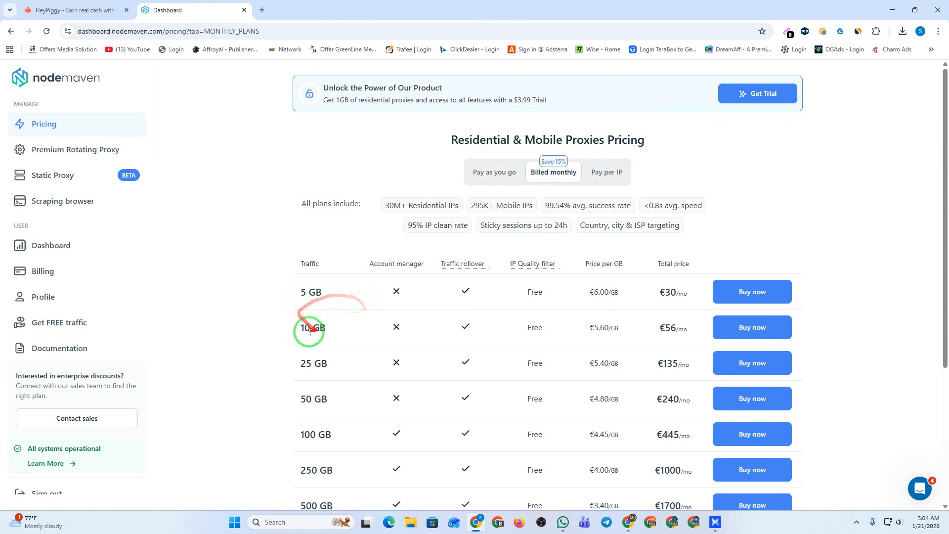
Start checkout for the 10 GB monthly plan with cryptocurrency payment and apply the coupon MA50.
left_click(750, 333)
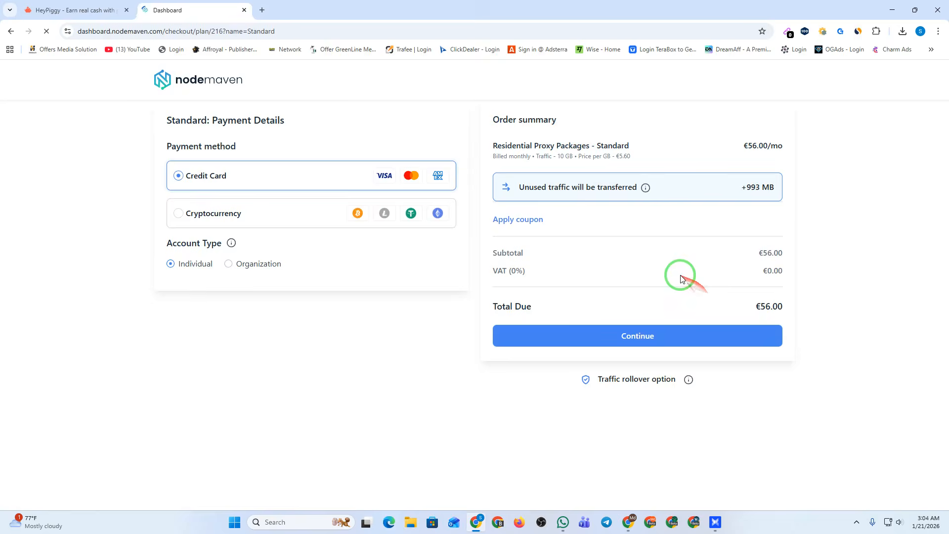
left_click(197, 213)
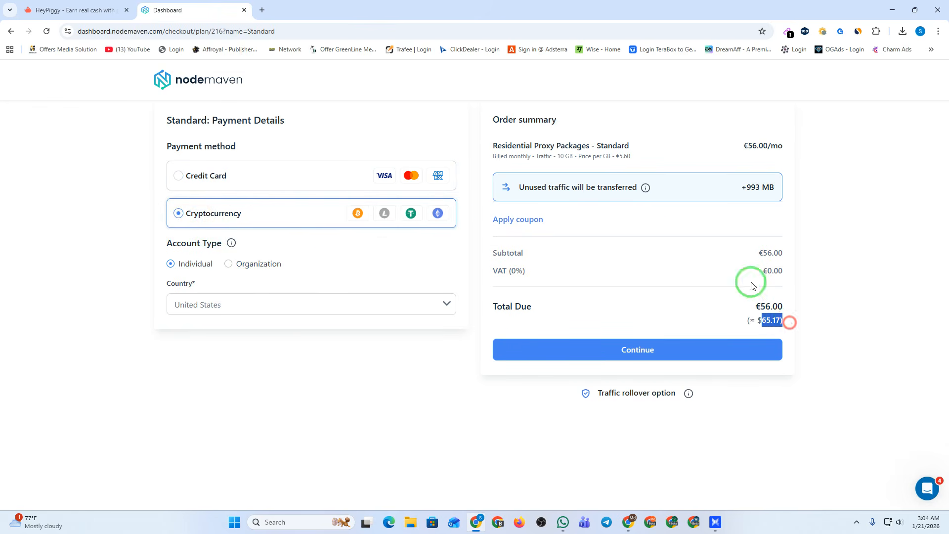
left_click(517, 220)
left_click(534, 224)
left_click(573, 260)
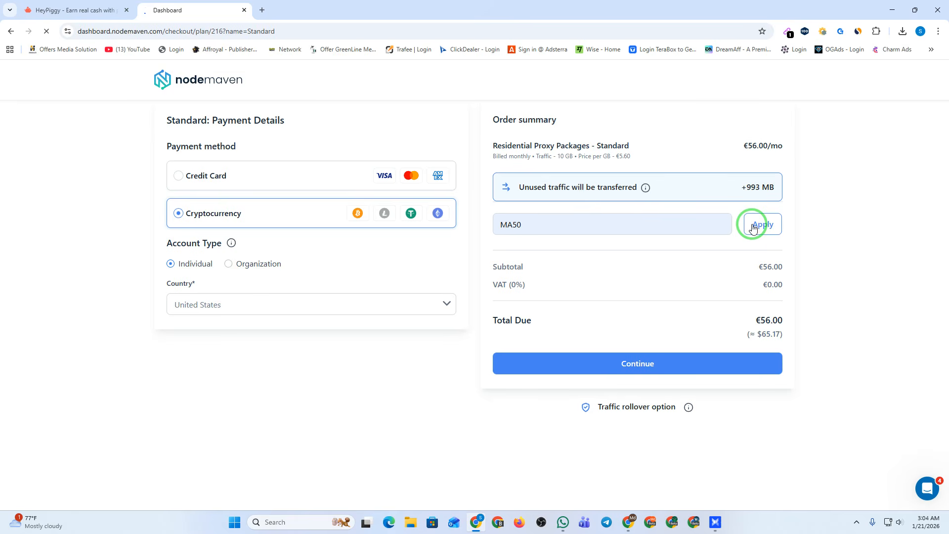
left_click(213, 213)
left_click_drag(727, 340, 783, 344)
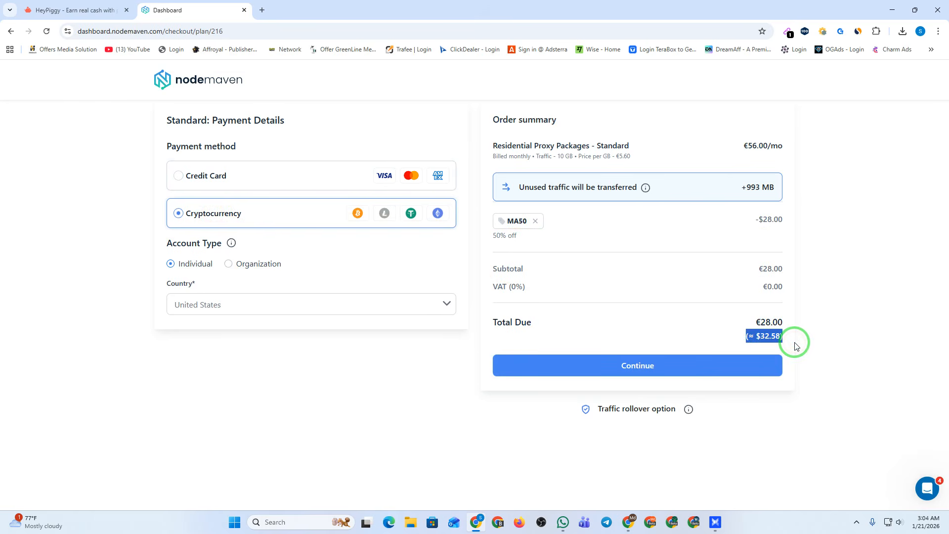
Replace the MA50 coupon with MA100 in the order summary, keeping cryptocurrency as the payment method.
left_click(535, 222)
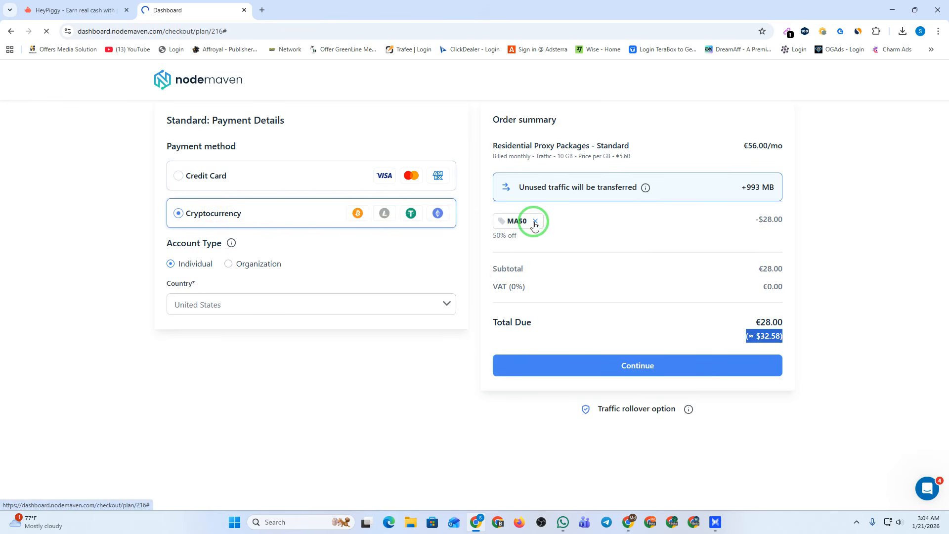
left_click(197, 214)
left_click_drag(729, 319, 797, 322)
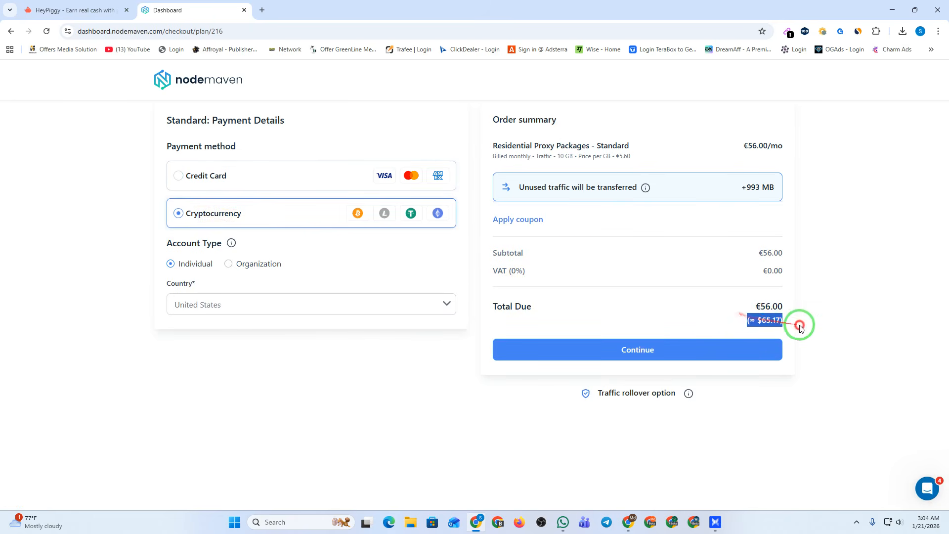
left_click(524, 221)
left_click(549, 231)
left_click(554, 268)
left_click(773, 224)
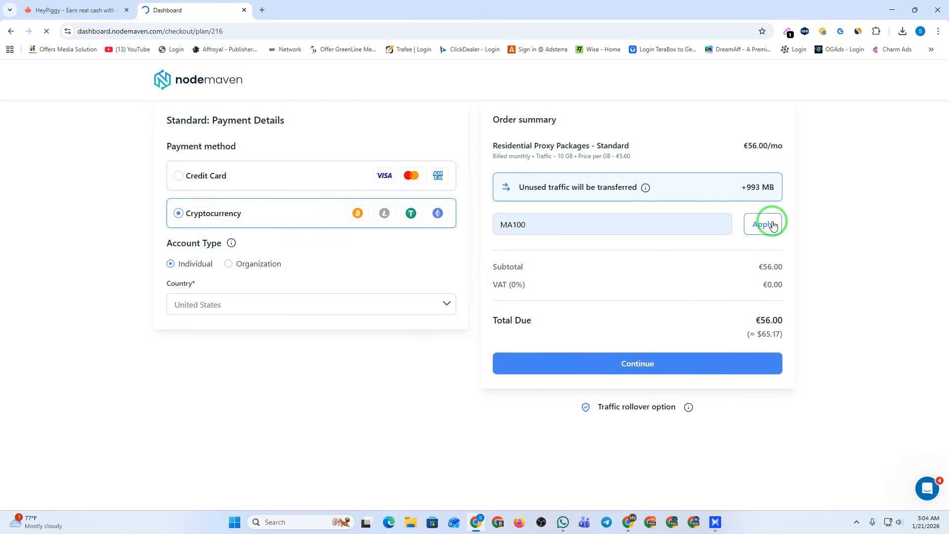
left_click(208, 212)
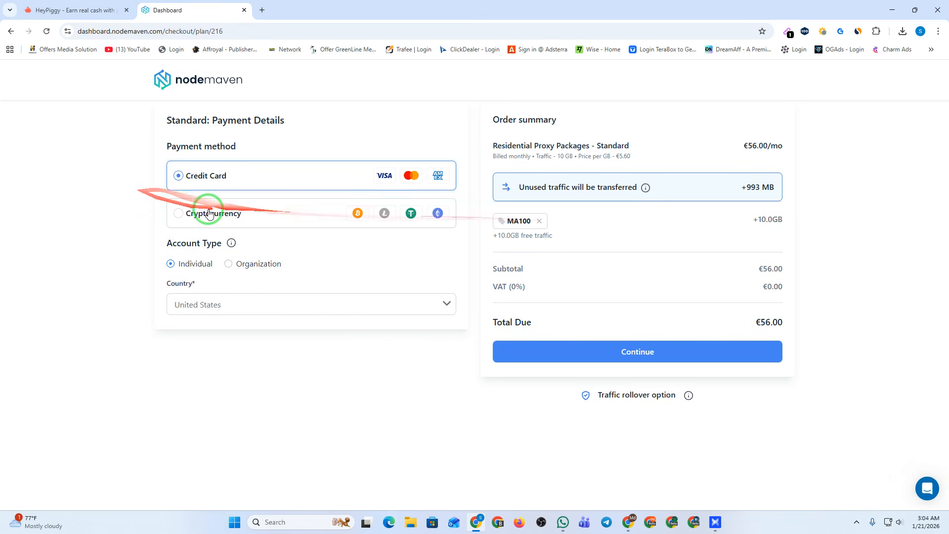
left_click_drag(736, 327, 755, 380)
Leave the checkout for the main NodeMaven dashboard and check the remaining traffic.
left_click_drag(250, 30, 168, 33)
key("BackSpace")
key("Return")
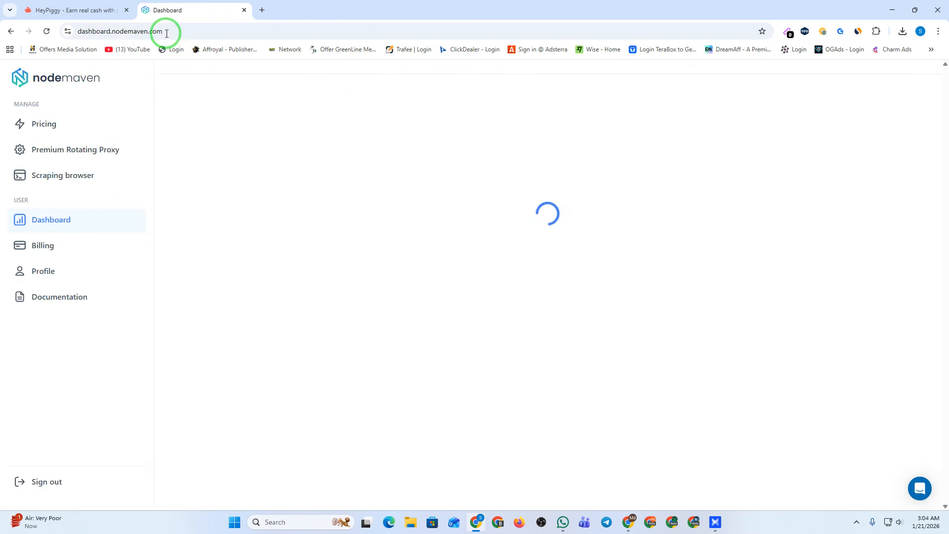
mouse_move(811, 84)
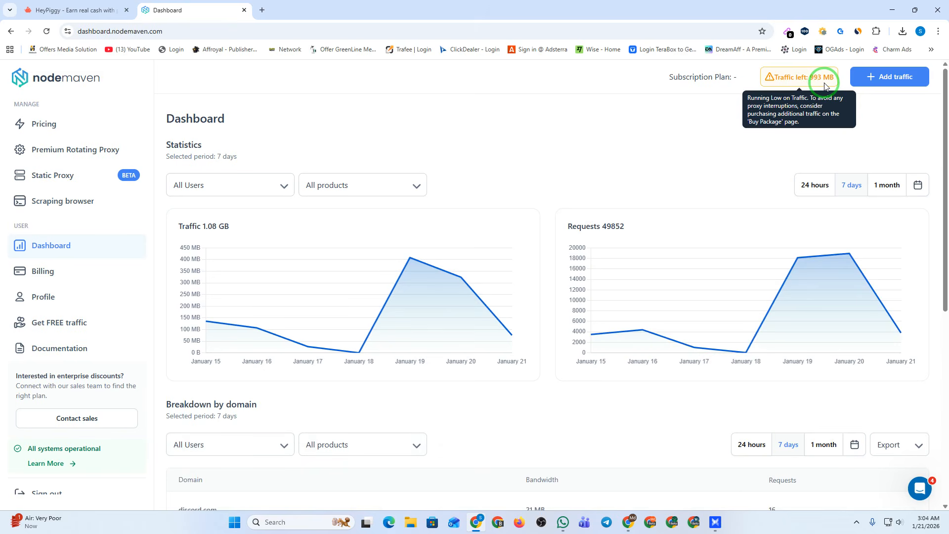
Open the Premium Rotating Proxy setup and set the proxy country to United States.
left_click(69, 151)
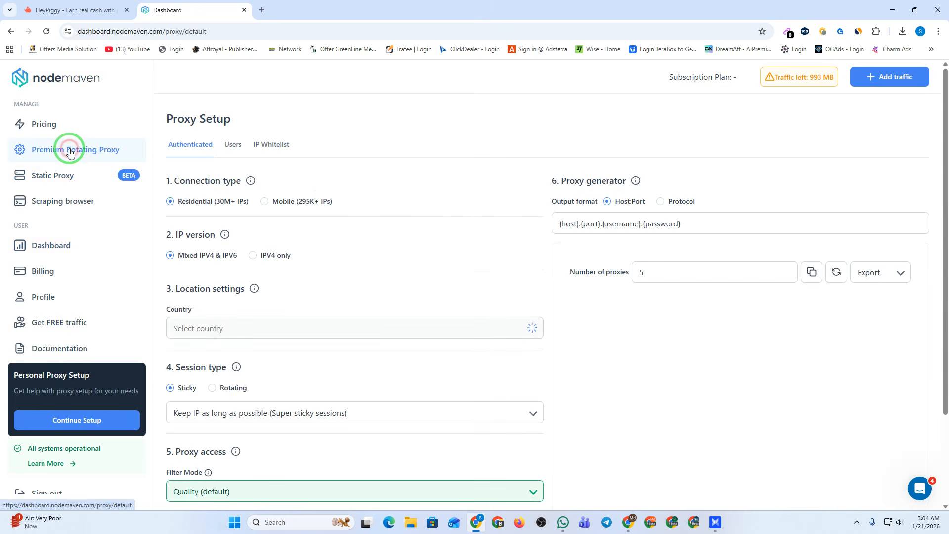
scroll(646, 229, "down", 2)
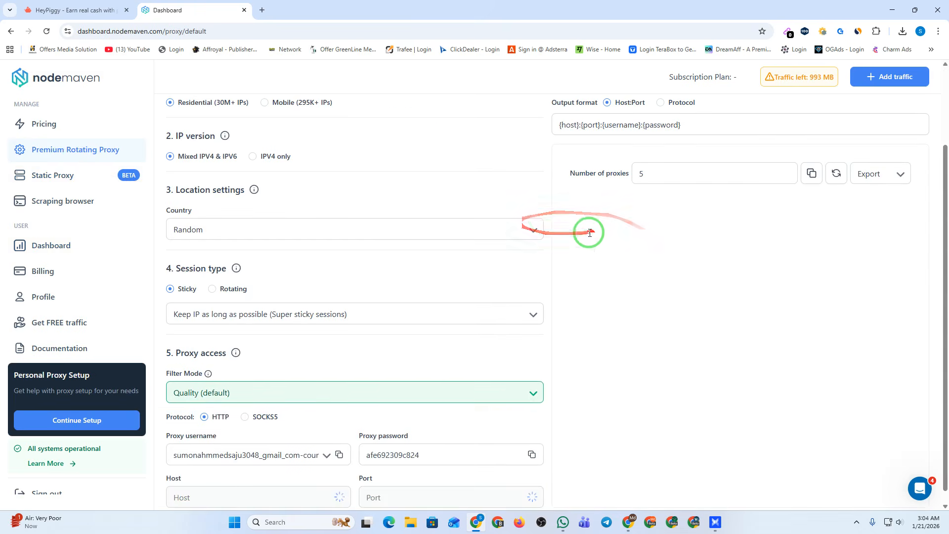
left_click(224, 239)
type("uni")
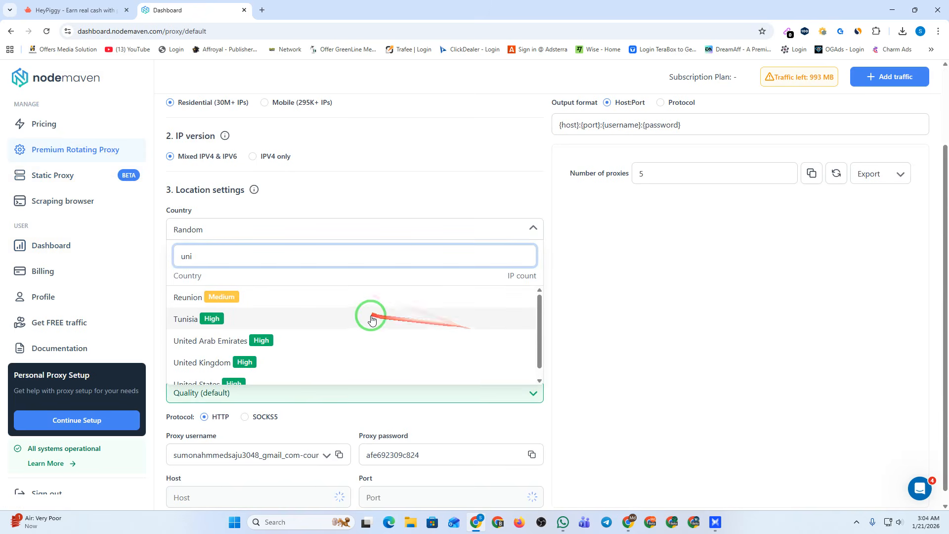
scroll(371, 314, "down", 1)
left_click(218, 374)
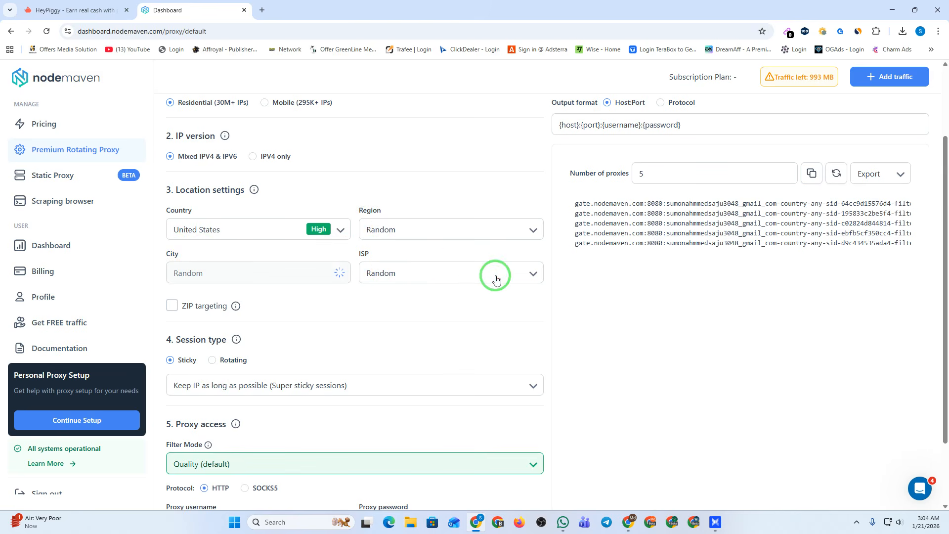
Set the proxy protocol to SOCKS5 and the number of generated proxies to 10.
scroll(353, 243, "down", 2)
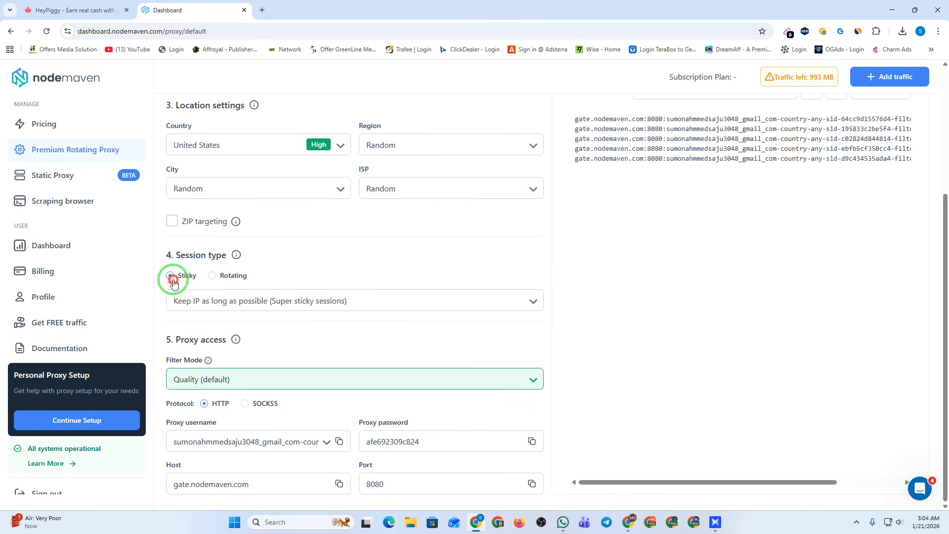
left_click(245, 403)
scroll(658, 257, "up", 3)
left_click_drag(658, 241, 620, 235)
type("10")
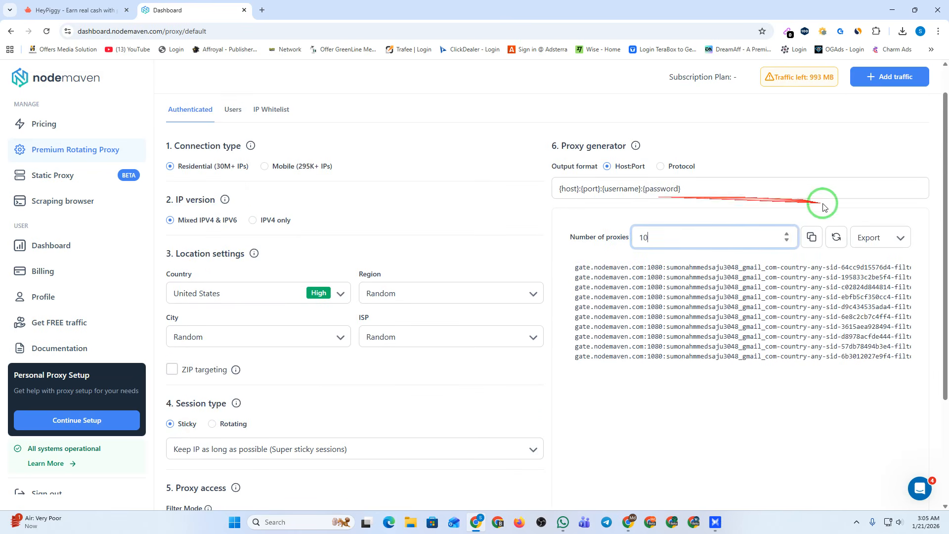
Copy the first generated proxy, switch to AdsPower and start a new browser profile.
triple_click(693, 266)
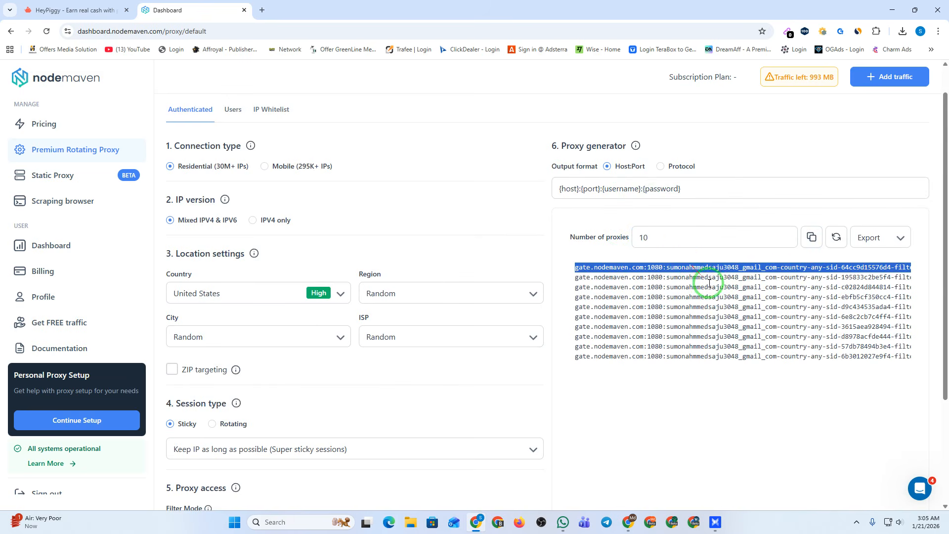
left_click(715, 523)
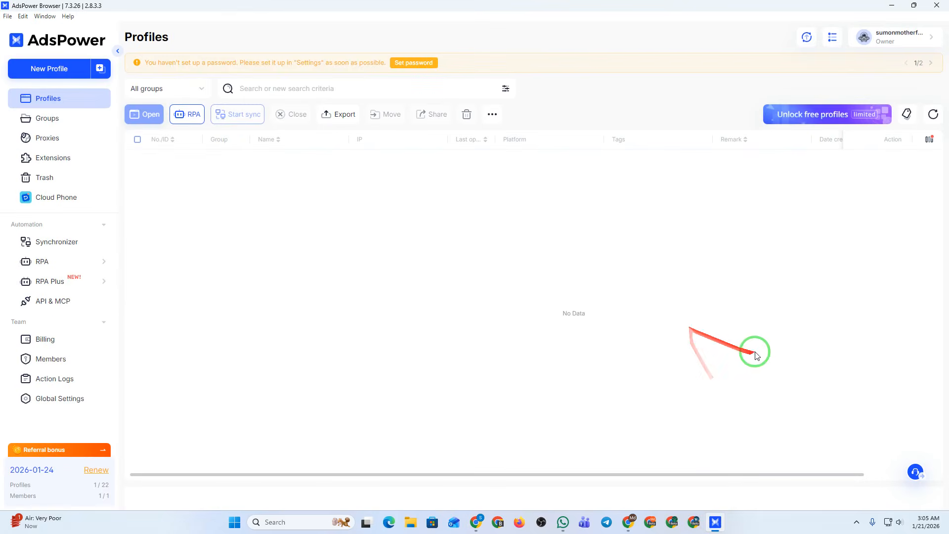
left_click(49, 69)
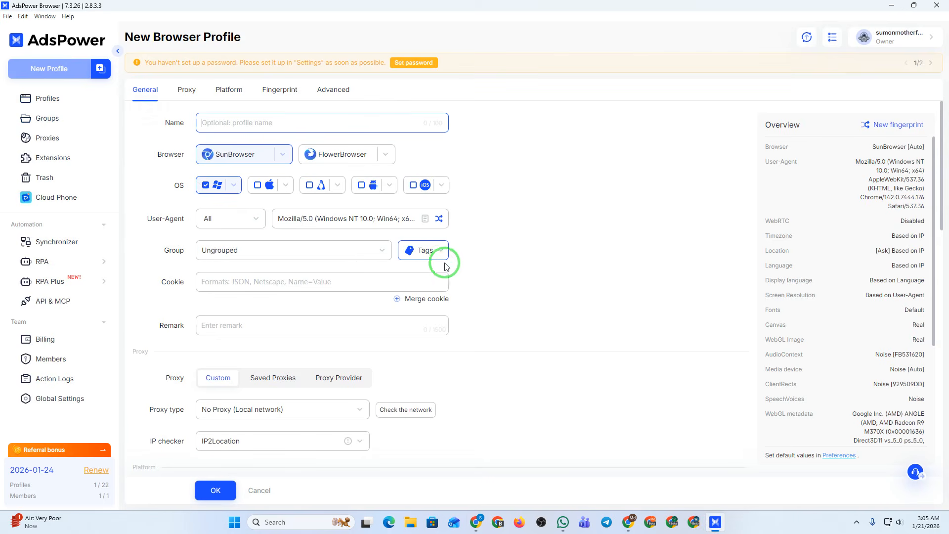
left_click(110, 488)
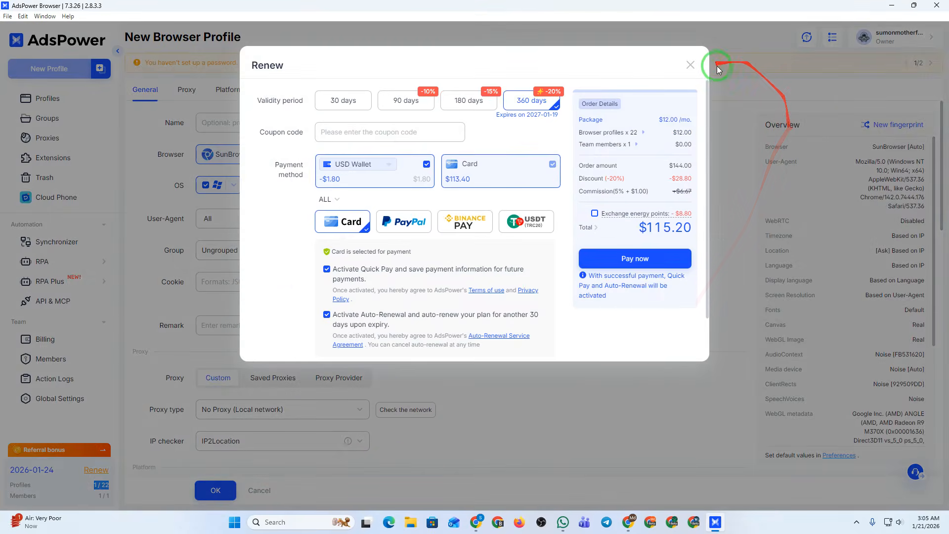
left_click(689, 67)
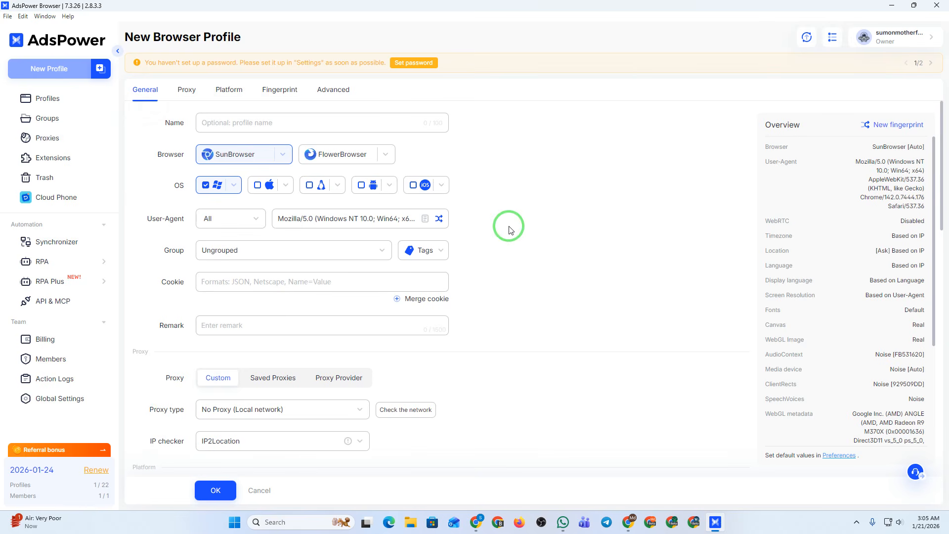
Name the new browser profile heypiggy, copying the name from the survey site's web address in Chrome.
left_click(225, 125)
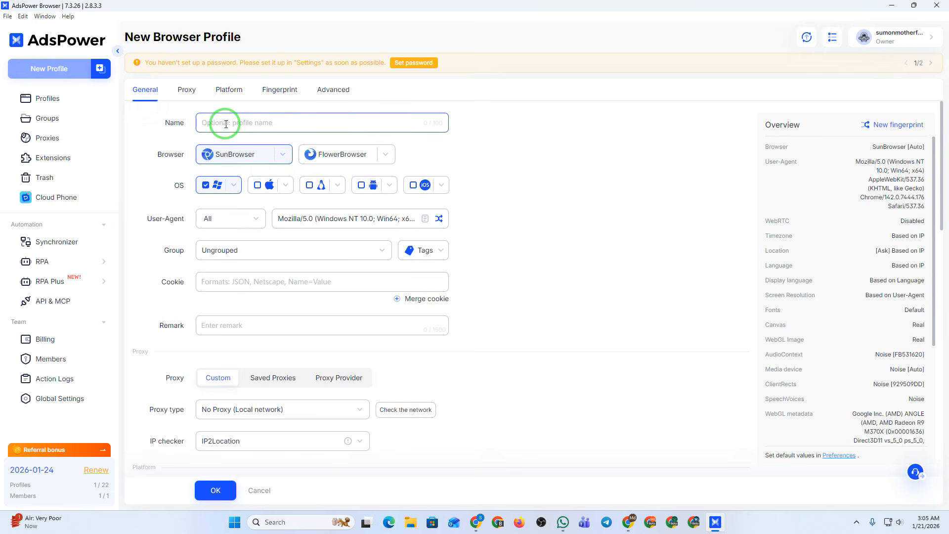
left_click(476, 522)
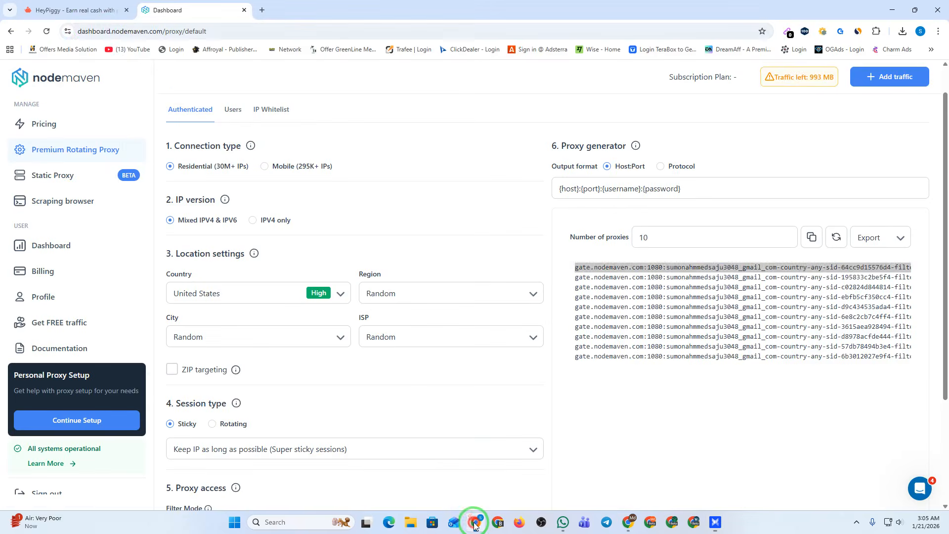
left_click(78, 10)
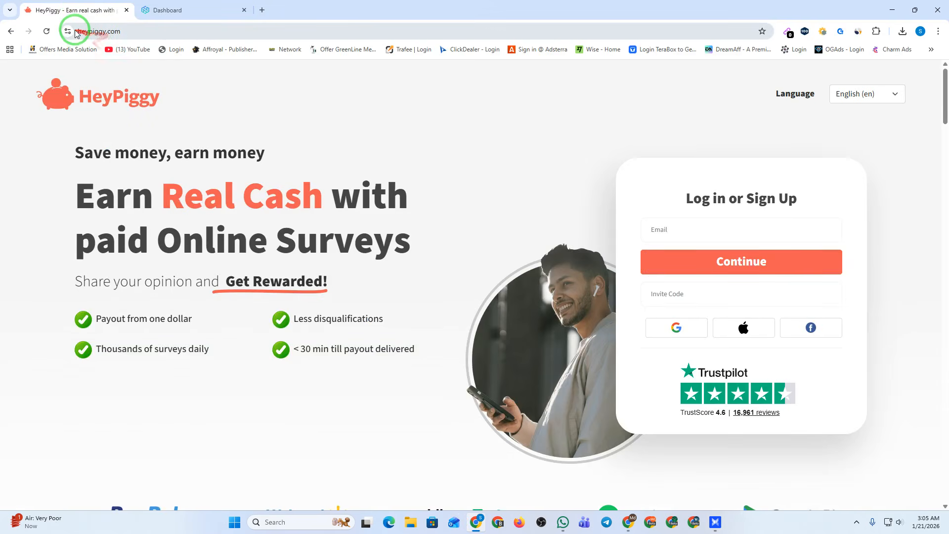
left_click_drag(78, 30, 101, 30)
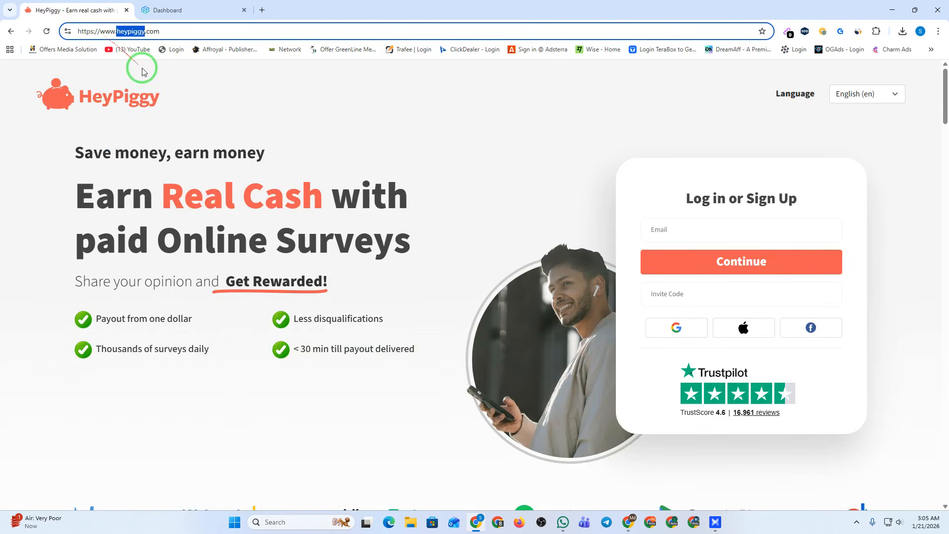
left_click(716, 522)
left_click(218, 122)
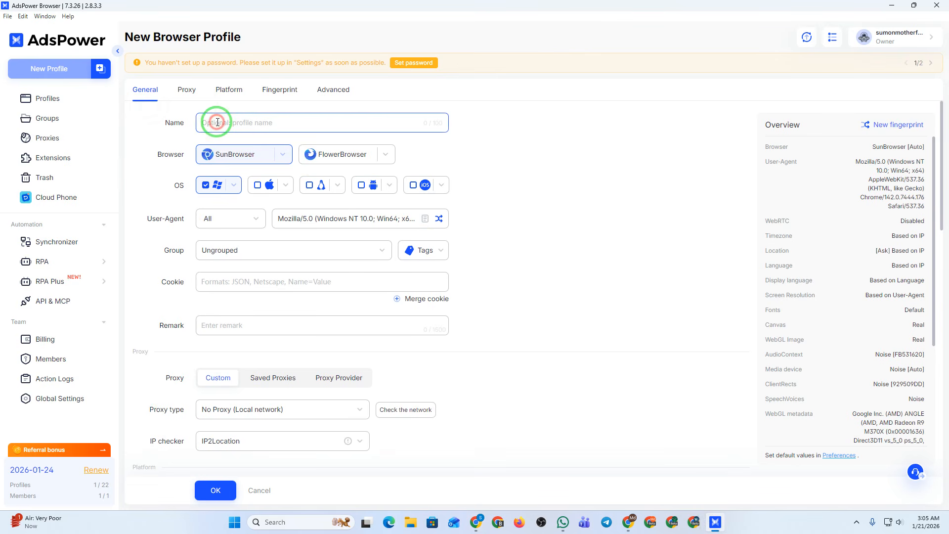
Set the profile's operating system to macOS only and its proxy type to Socks5.
left_click(261, 187)
left_click(205, 185)
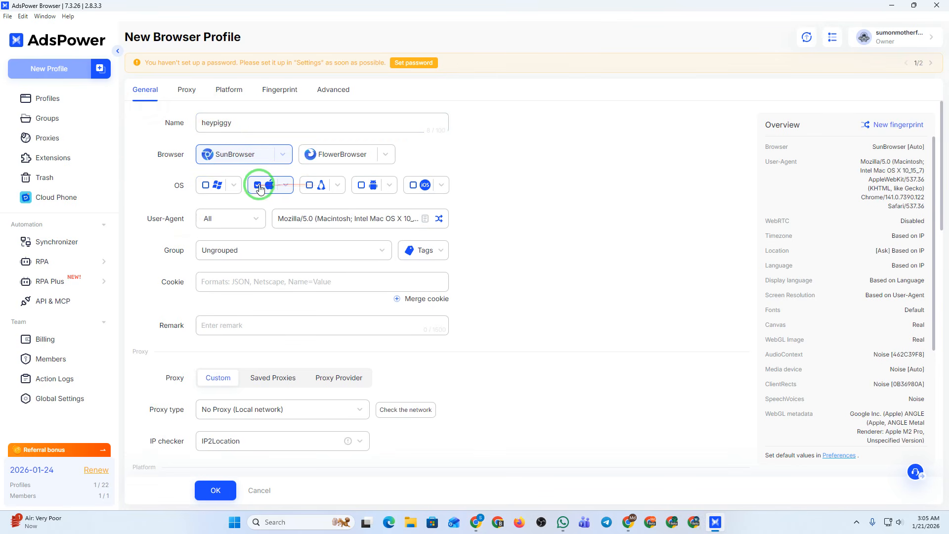
scroll(307, 227, "down", 4)
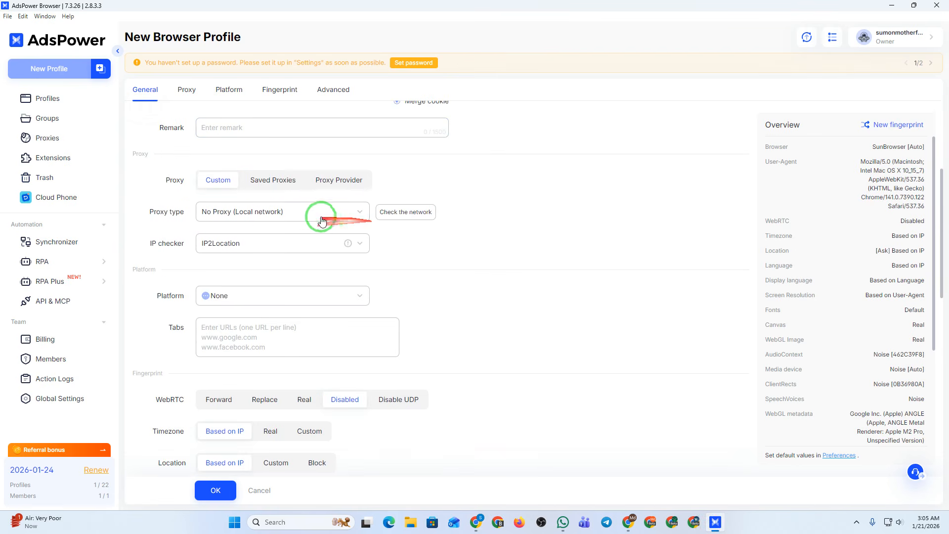
left_click(225, 218)
left_click(247, 300)
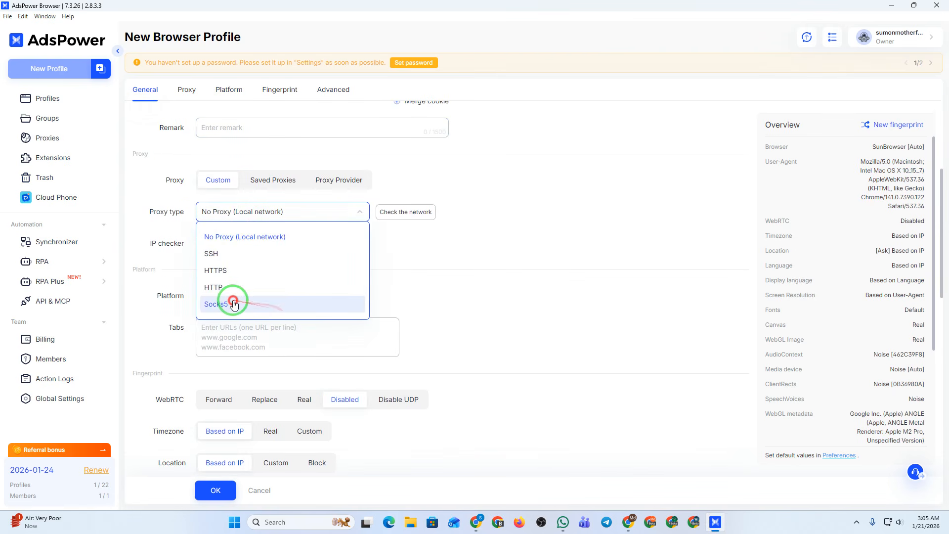
Copy the first generated NodeMaven proxy into the AdsPower profile's host, port, proxy username and proxy password fields, and check the proxy.
left_click(476, 522)
left_click(213, 9)
left_click(704, 264)
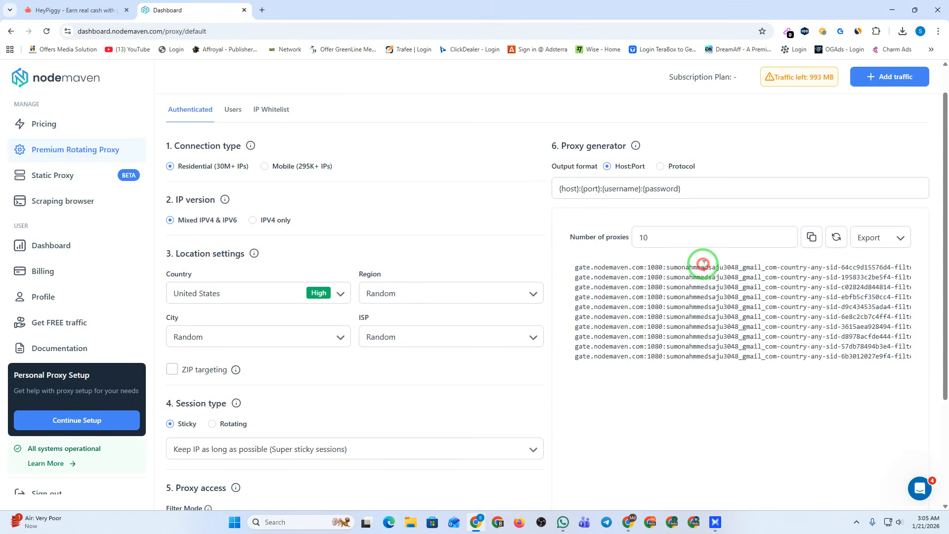
triple_click(703, 264)
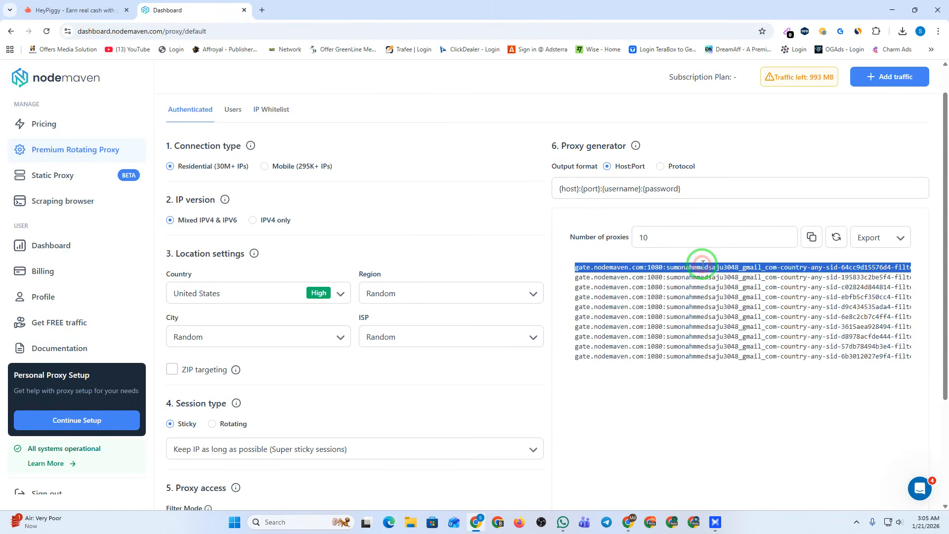
left_click(715, 523)
left_click(223, 275)
key("ctrl+v")
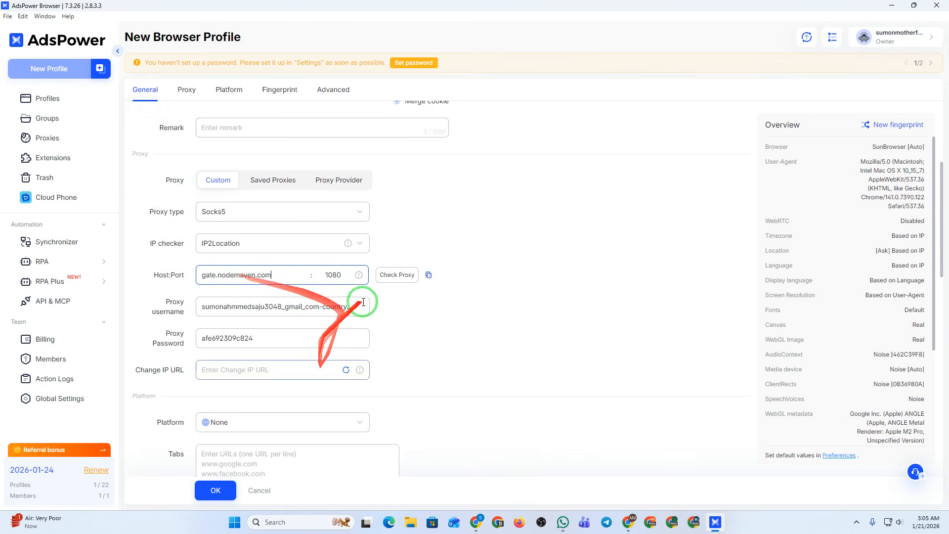
left_click(394, 278)
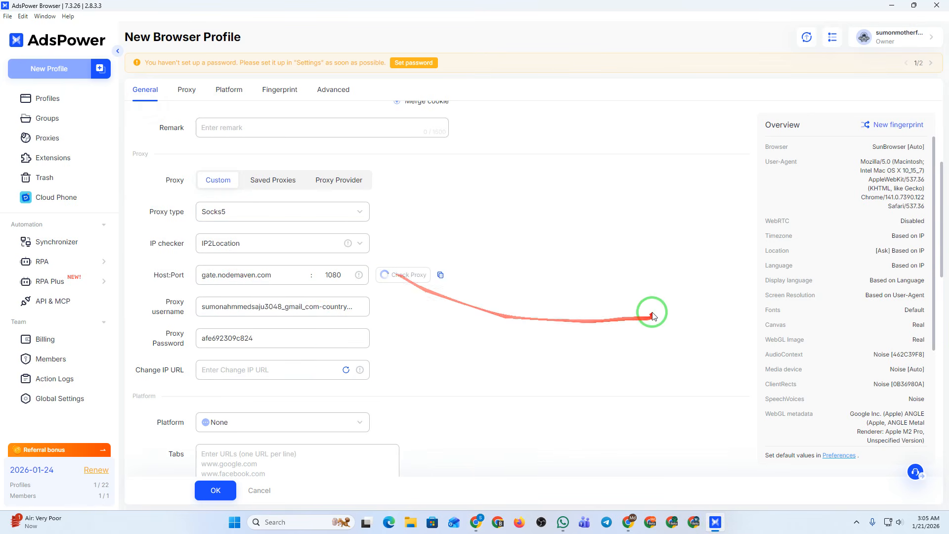
scroll(414, 284, "down", 3)
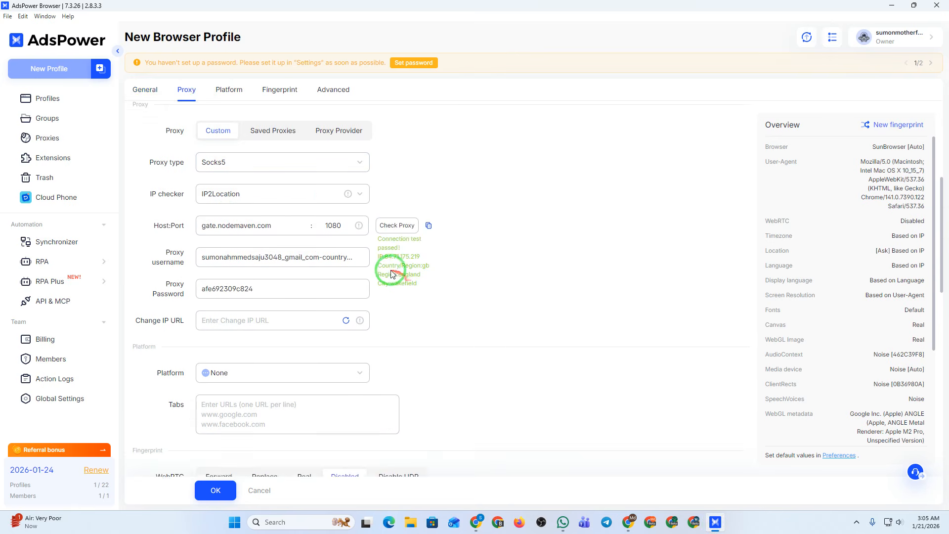
scroll(445, 245, "down", 3)
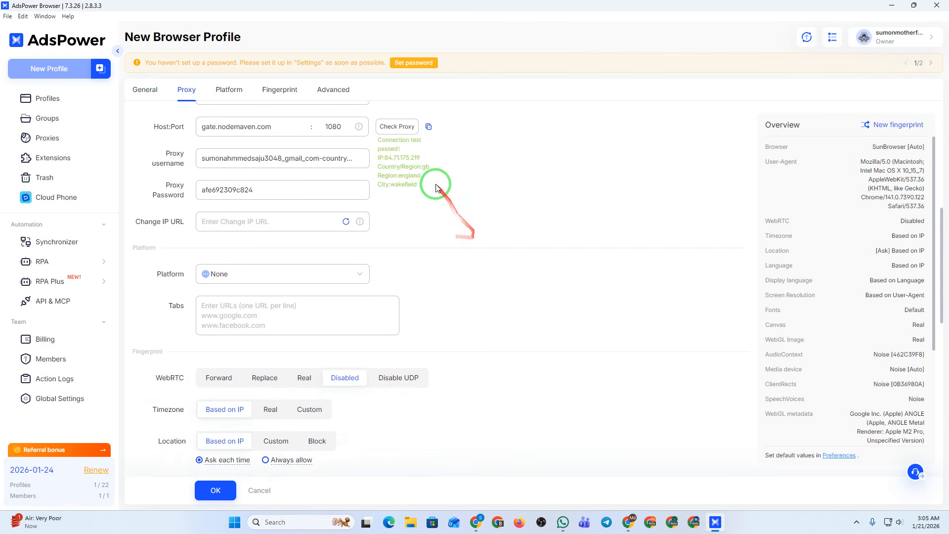
Set the profile's timezone and language to Custom and its location to Block.
scroll(354, 267, "down", 1)
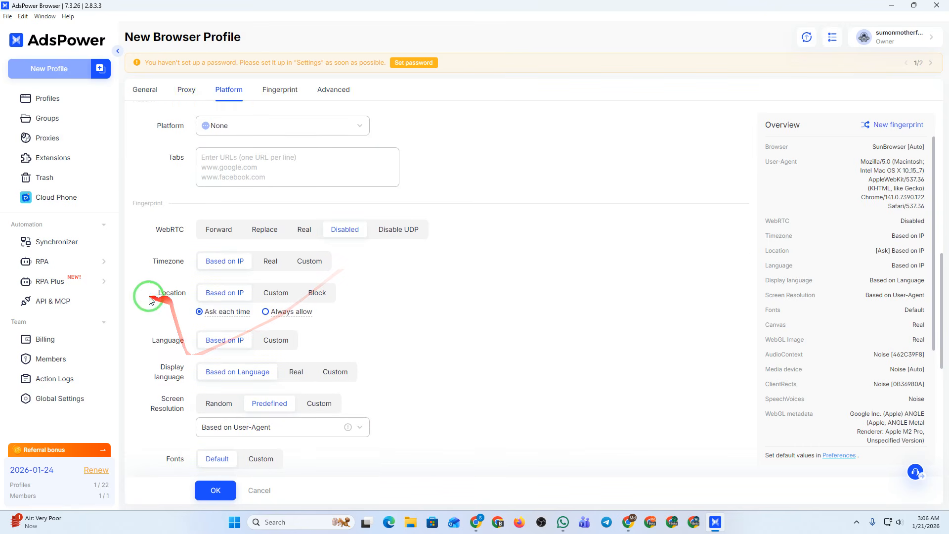
left_click(307, 265)
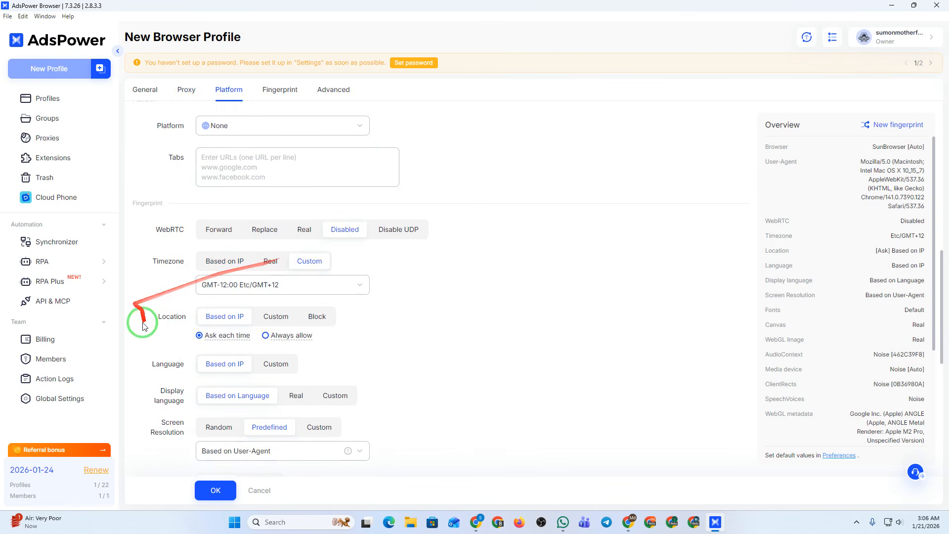
left_click(321, 313)
scroll(233, 222, "down", 2)
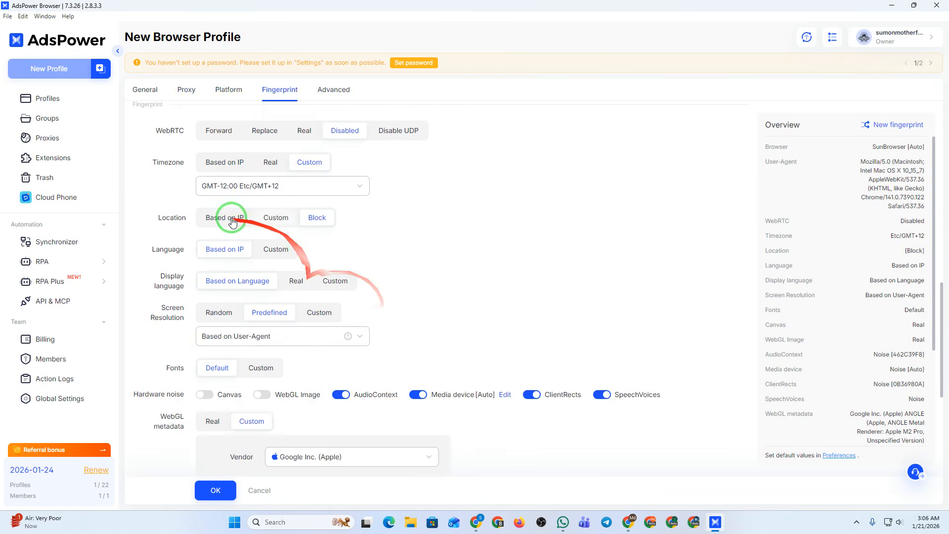
left_click(276, 249)
Review the remaining profile settings and create the browser profile.
scroll(555, 263, "down", 4)
scroll(494, 269, "down", 3)
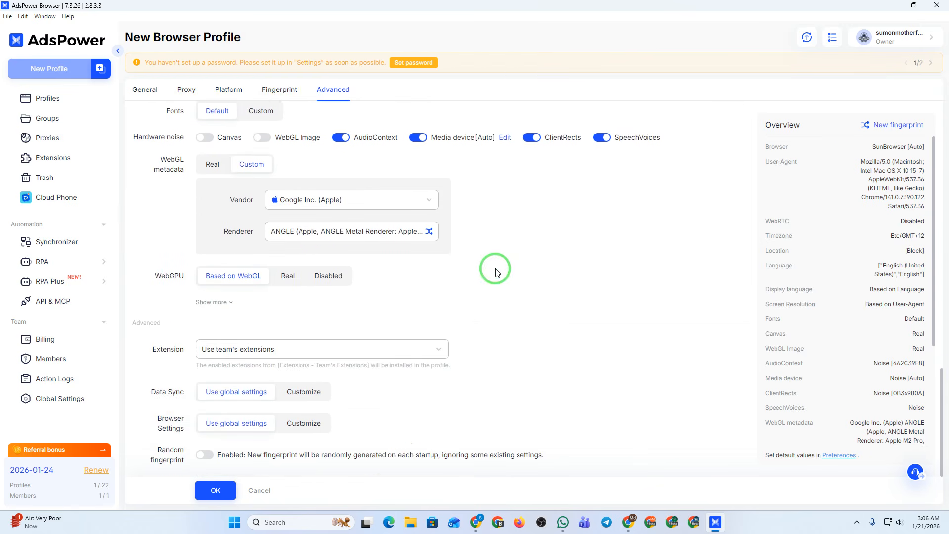
scroll(618, 317, "up", 7)
scroll(333, 350, "up", 12)
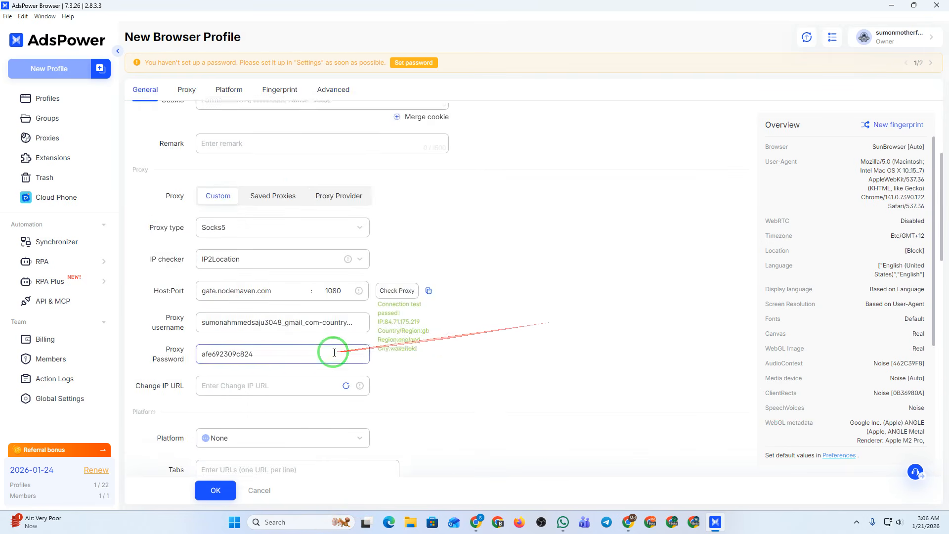
left_click(215, 490)
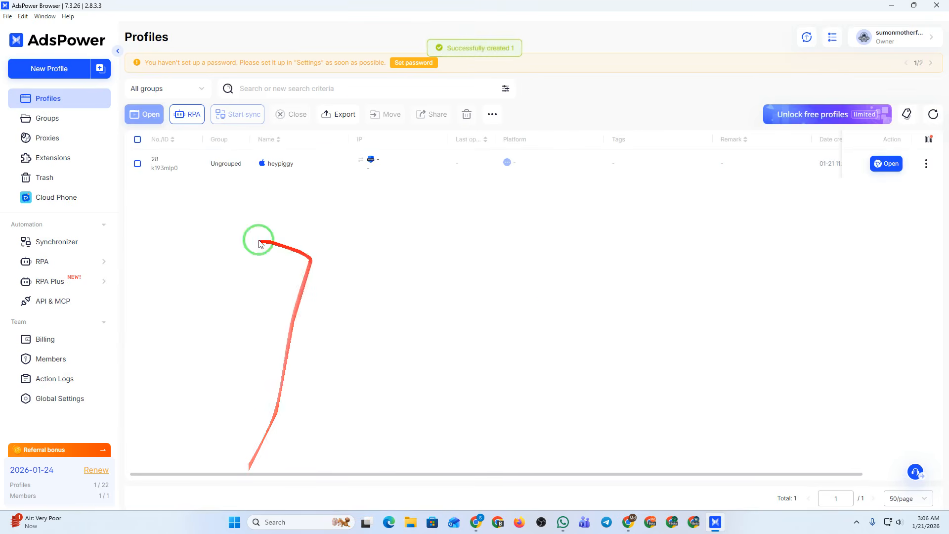
Launch the heypiggy profile, maximize its browser window and open a new tab.
left_click(889, 163)
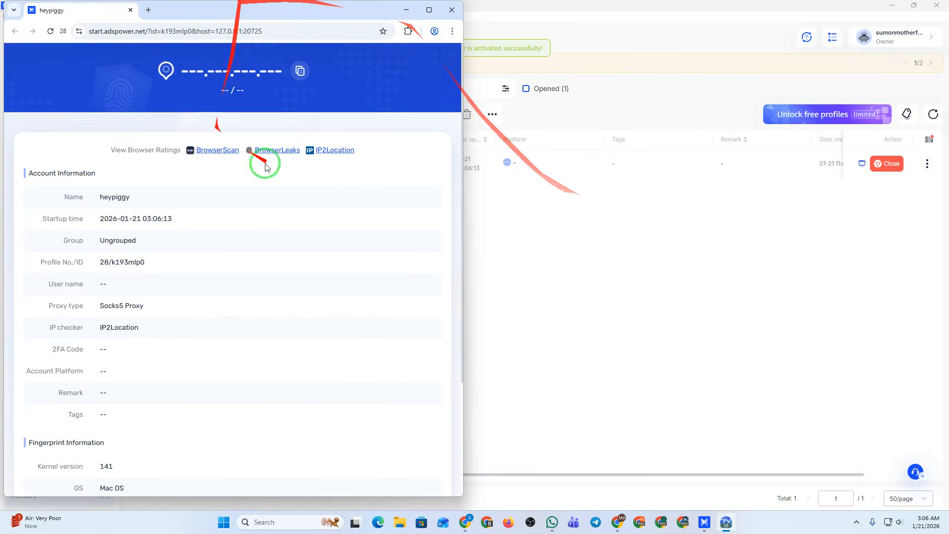
left_click(429, 10)
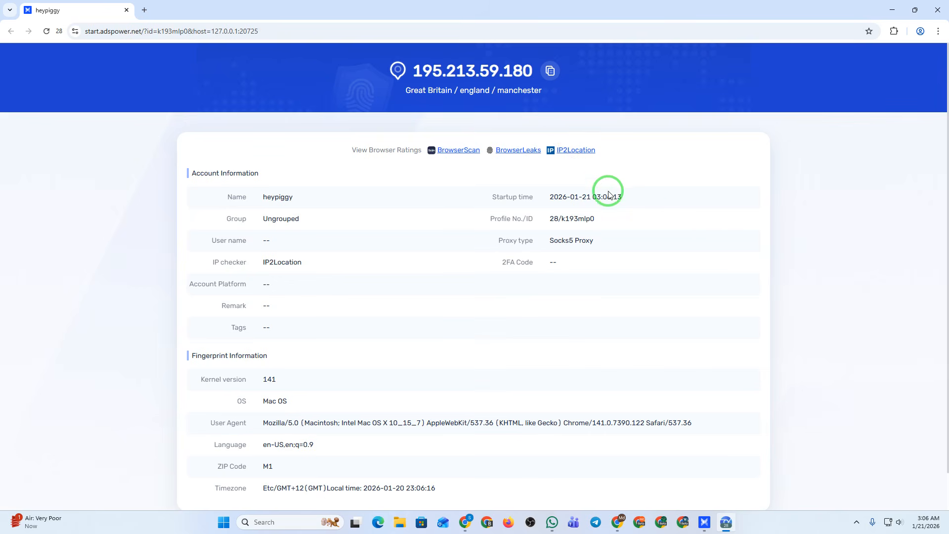
left_click(145, 11)
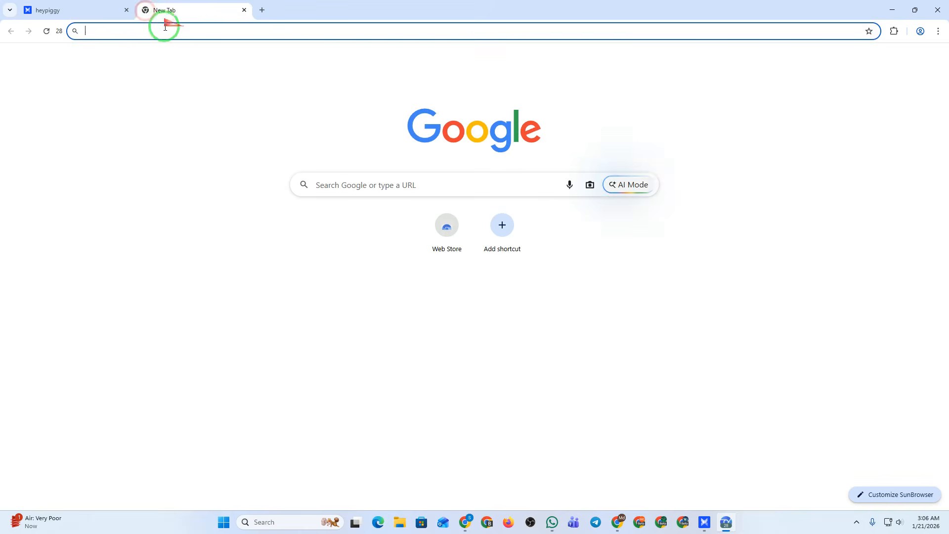
left_click(135, 32)
type("whoper.net")
key("Return")
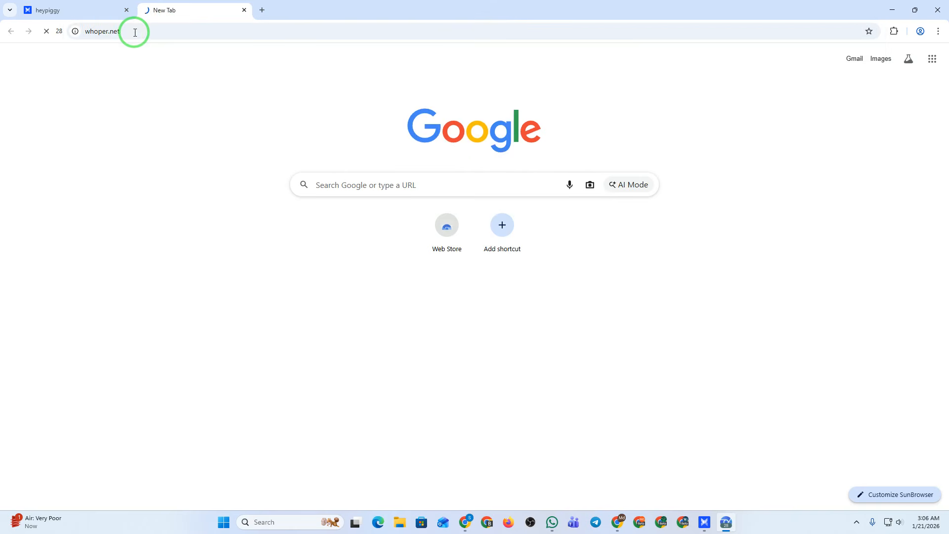
Load whoer.net in the profile browser to check its IP location and anonymity.
left_click(154, 30)
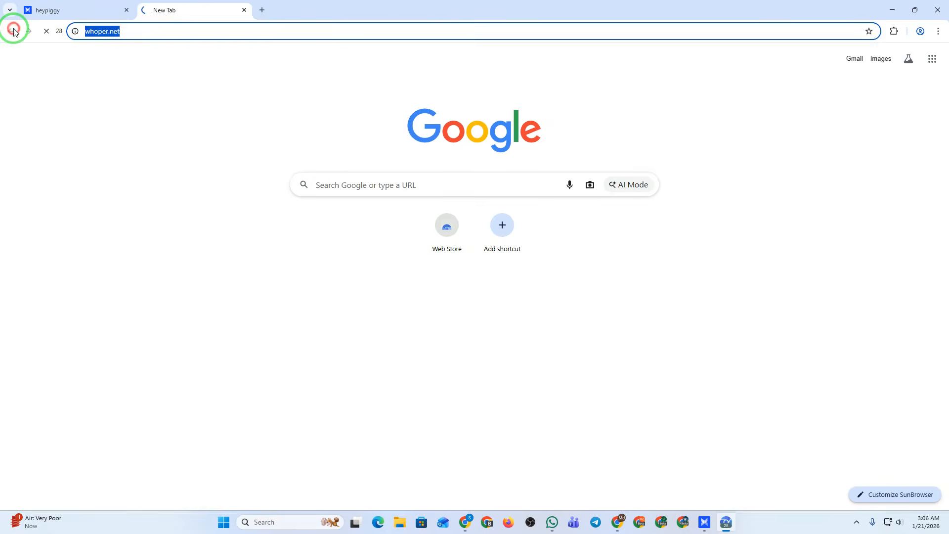
type("whoer.net")
key("Return")
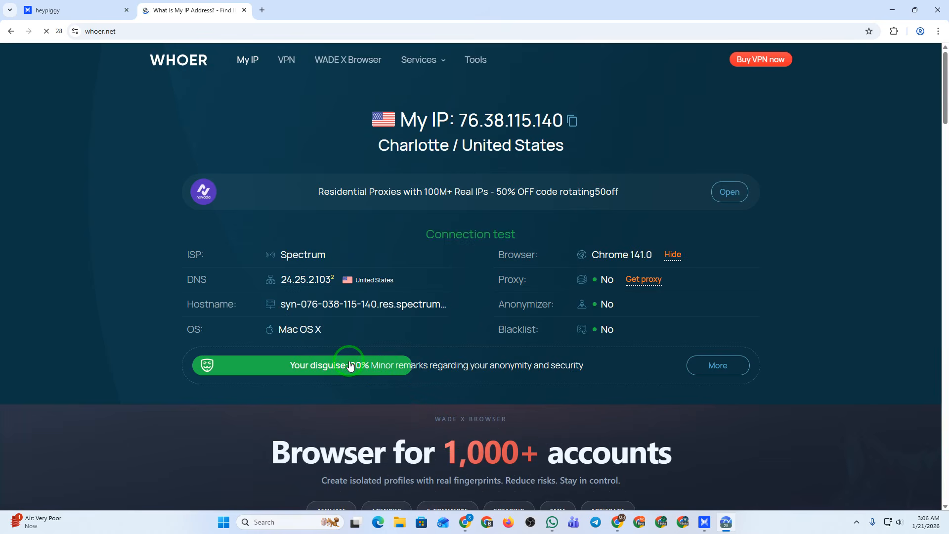
Open a blank tab in the profile browser and close the whoer.net and profile information tabs.
left_click(262, 10)
left_click(184, 30)
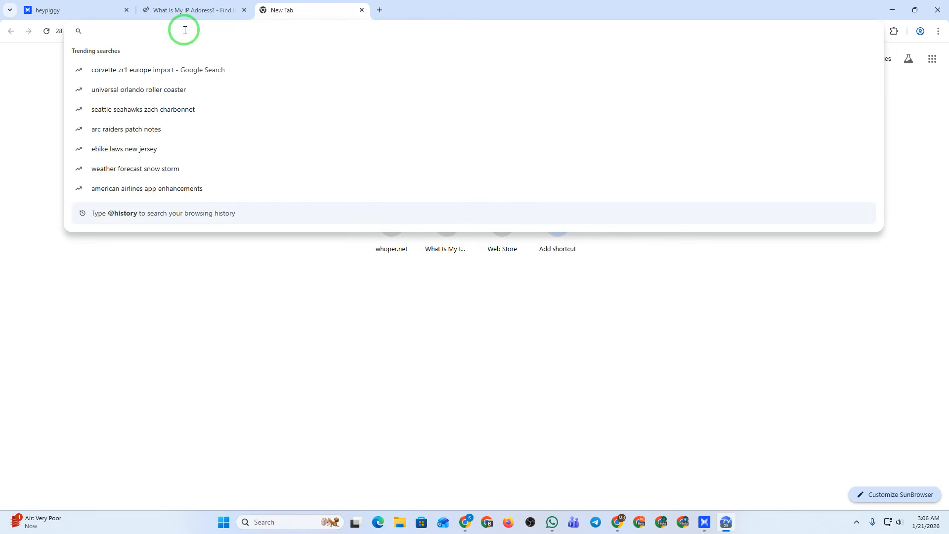
left_click(244, 10)
left_click(126, 10)
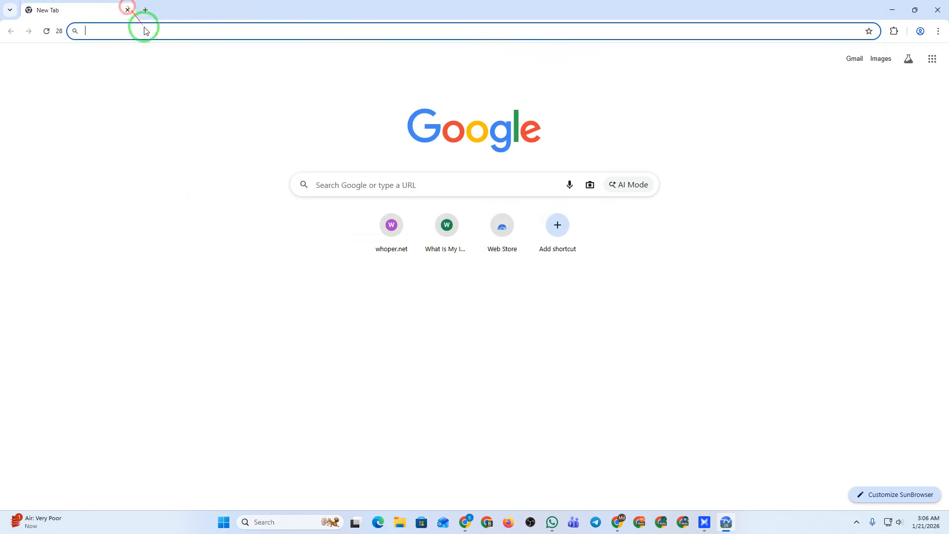
Copy the HeyPiggy web address from the regular Chrome window and open heypiggy.com in the profile browser.
left_click(466, 521)
left_click(98, 11)
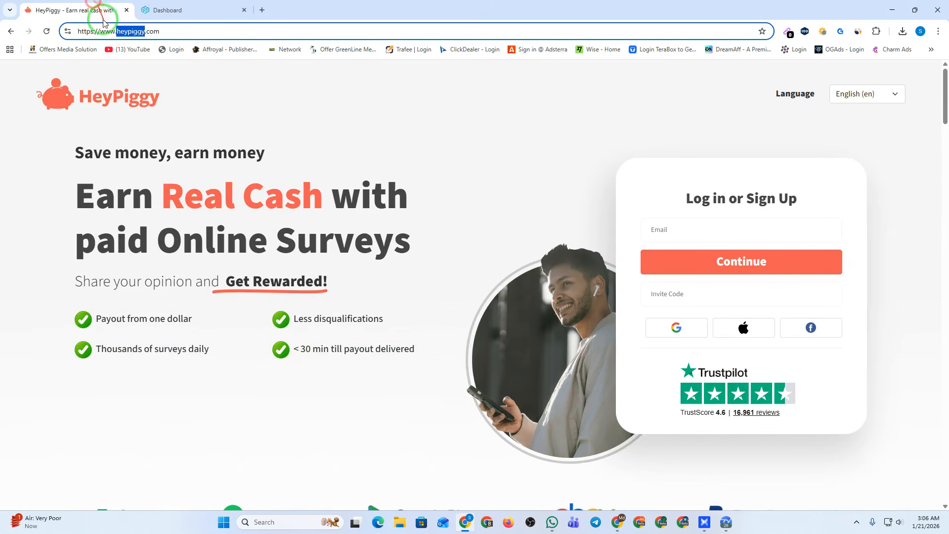
left_click_drag(172, 33, 12, 34)
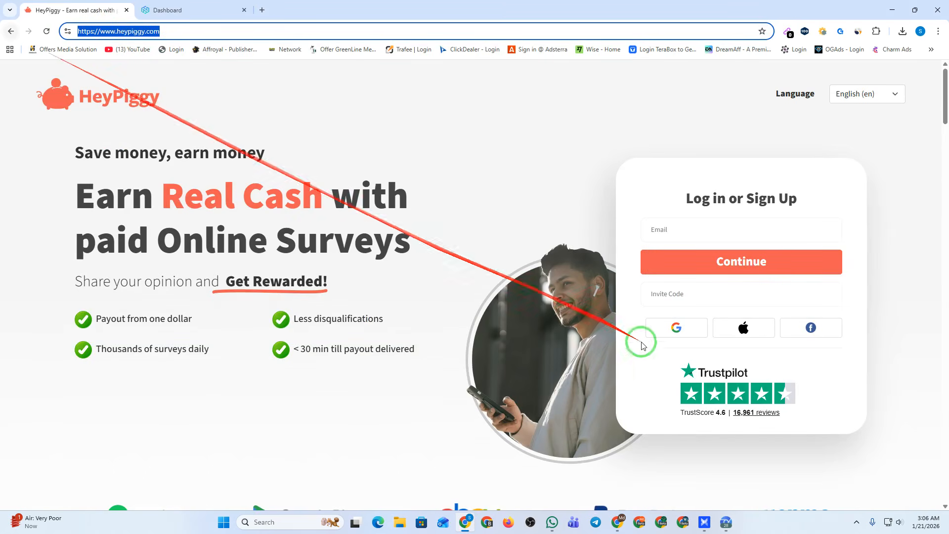
left_click(725, 522)
left_click(122, 34)
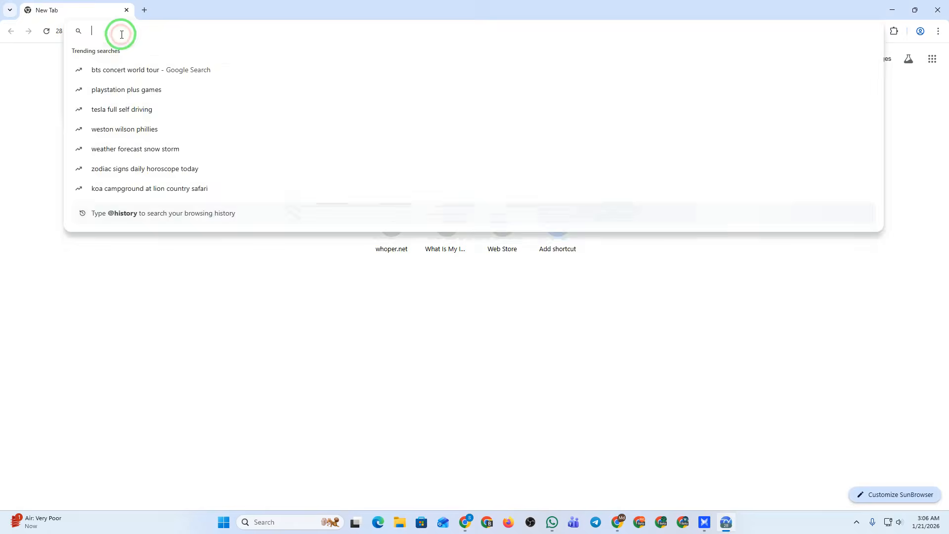
type("heypiggy.com")
key("Return")
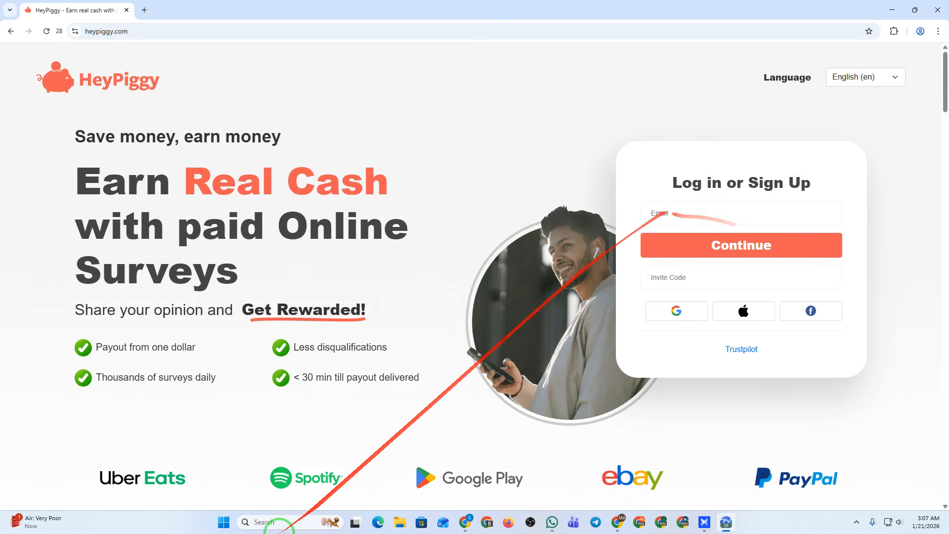
Switch to the Gmail window and copy the account's e-mail address from its account details.
left_click(618, 522)
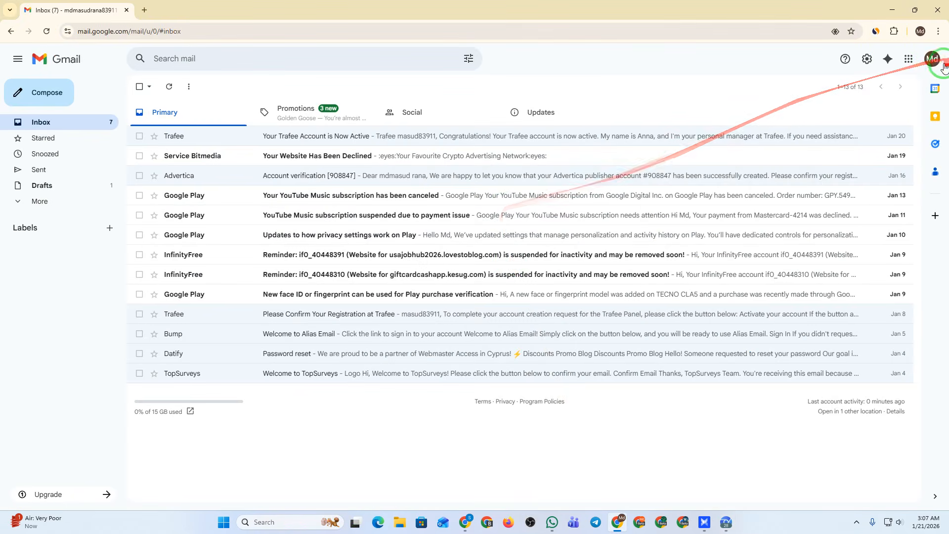
left_click(933, 59)
triple_click(820, 91)
key("ctrl+c")
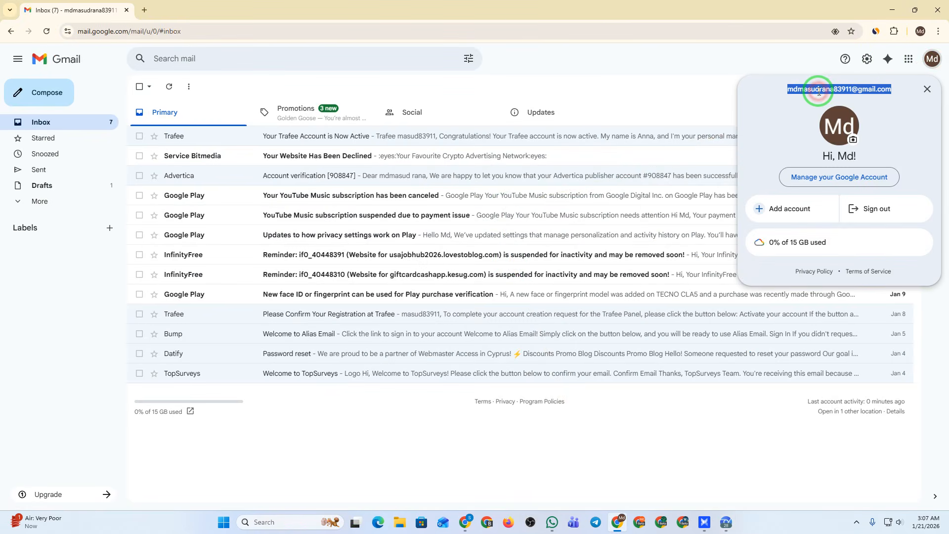
left_click(928, 89)
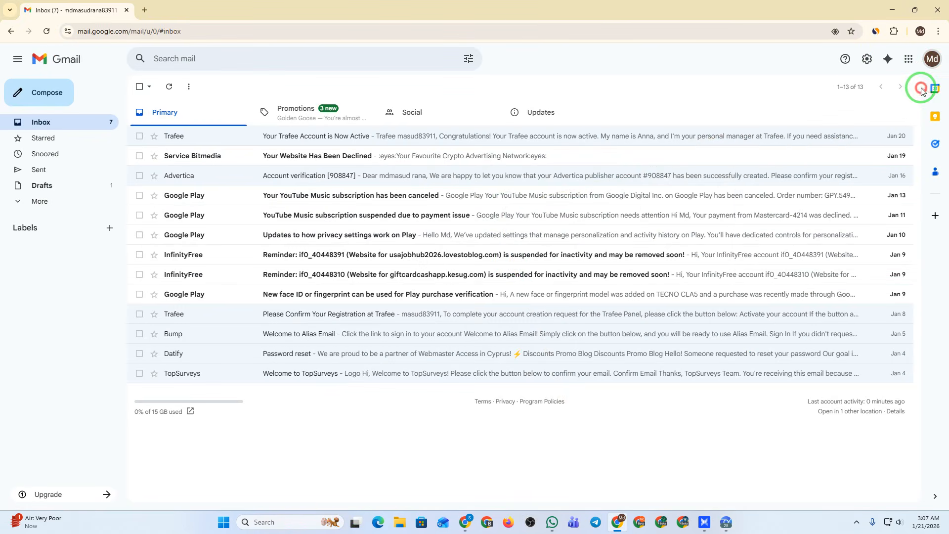
Return to the profile browser and submit the copied account e-mail address in HeyPiggy's log in or sign up form.
left_click(726, 522)
left_click(684, 215)
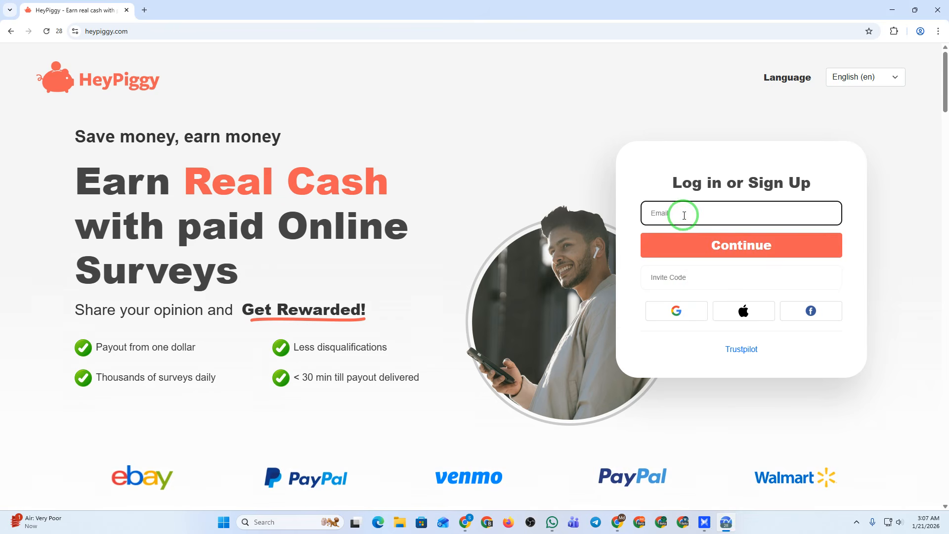
key("ctrl+v")
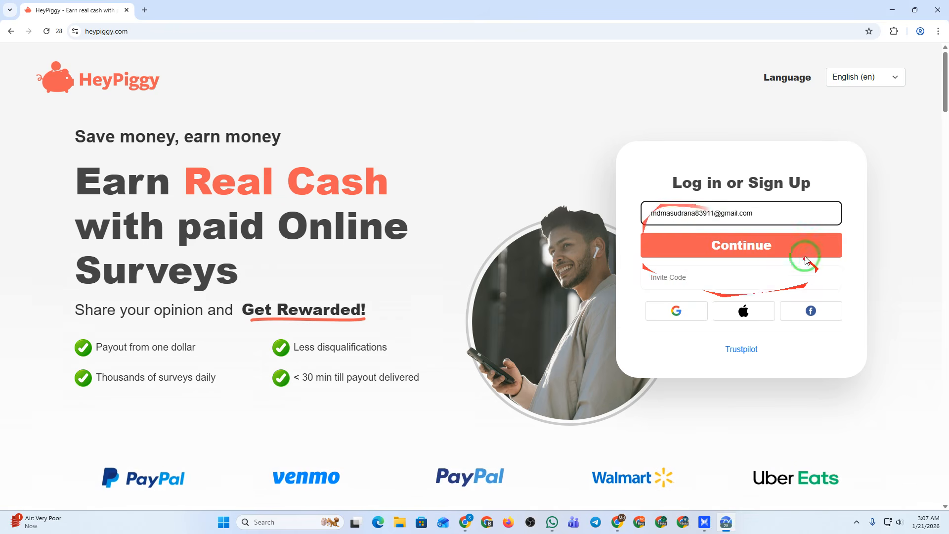
left_click(741, 250)
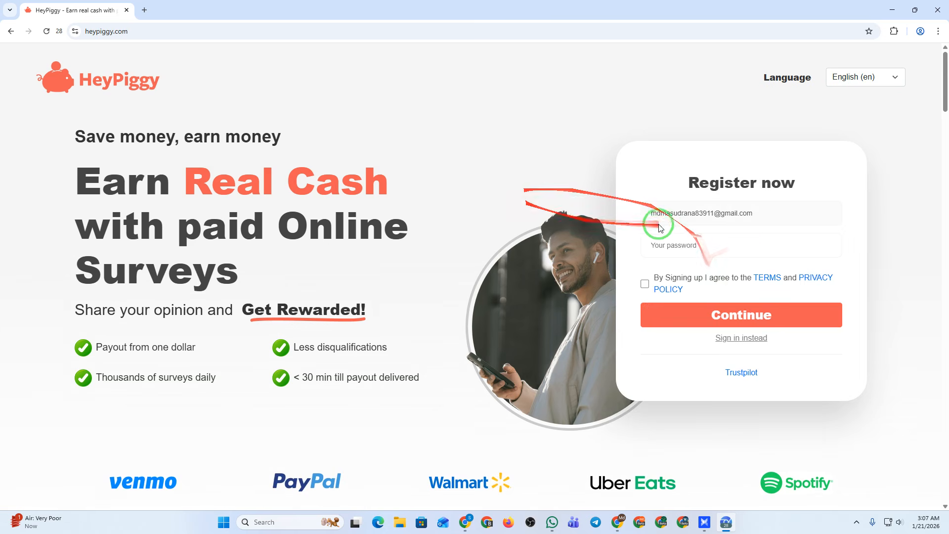
Enter the account password, accept the terms and privacy policy, submit the HeyPiggy registration and save the login in the browser.
left_click(671, 247)
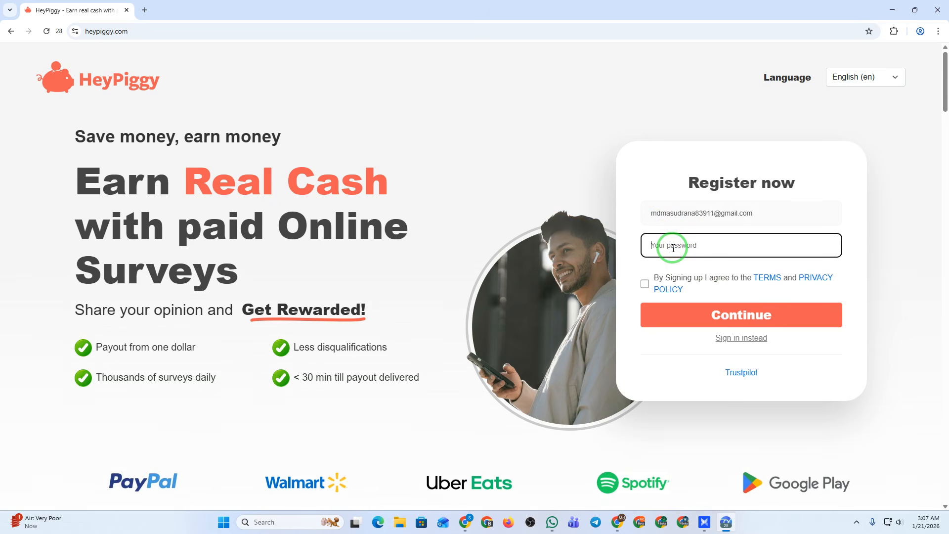
type("•••••••••••")
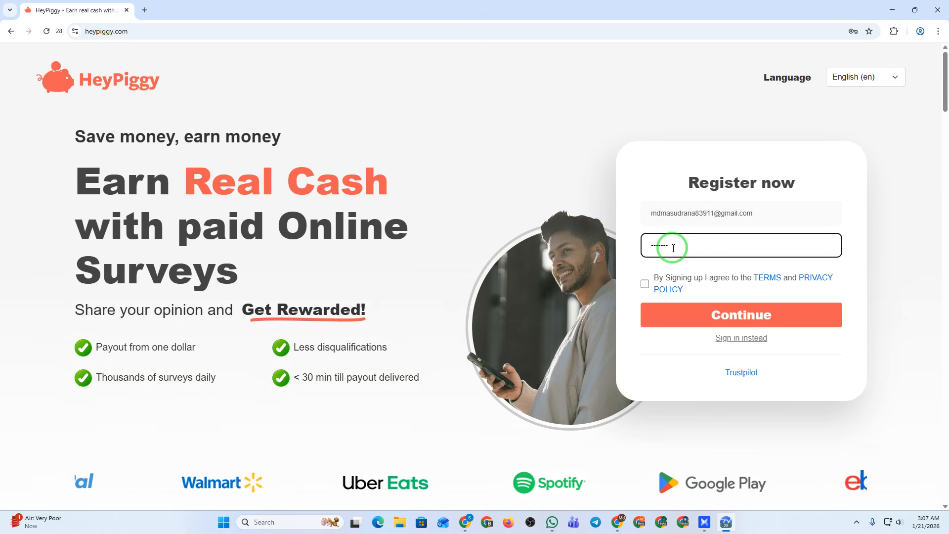
left_click(644, 283)
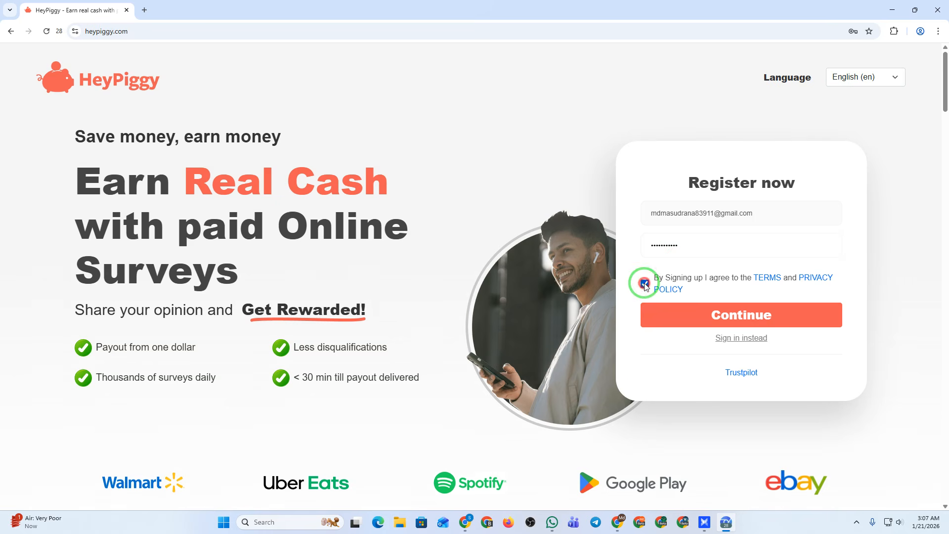
left_click(730, 317)
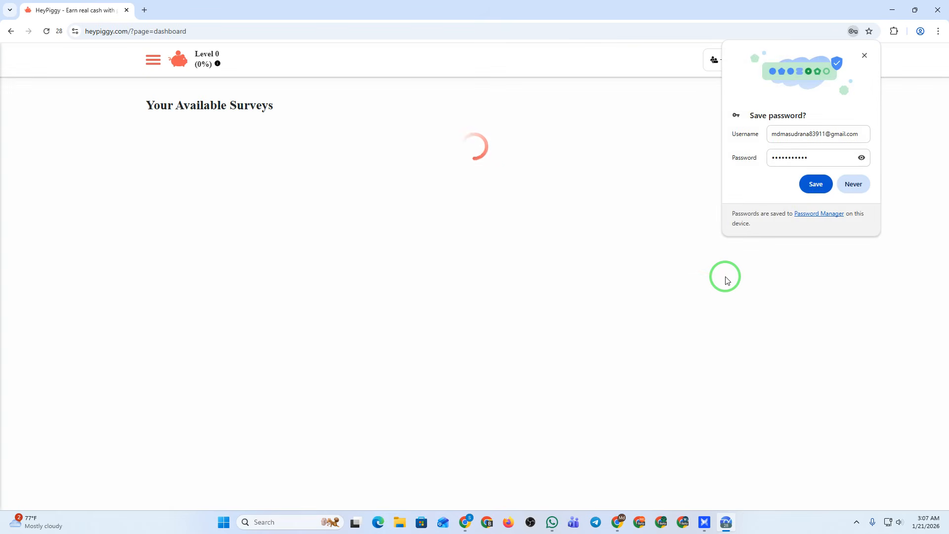
left_click(818, 184)
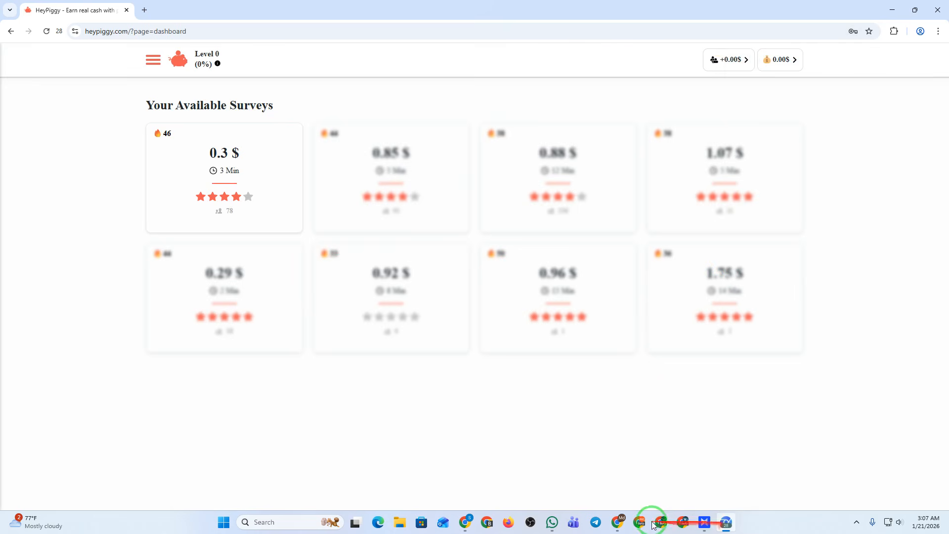
Switch to the Gmail window, reload the inbox and expand the remaining mail folders to look for the HeyPiggy message.
left_click(618, 522)
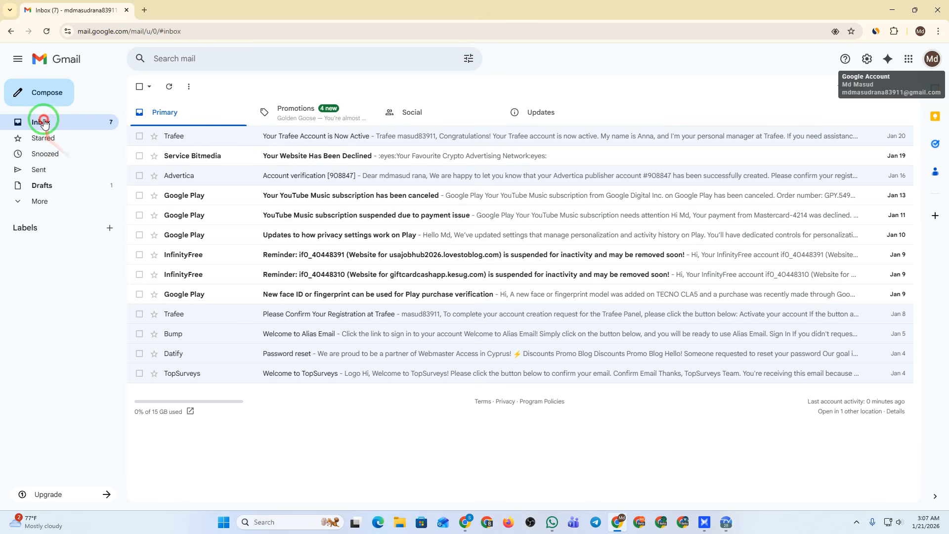
left_click(47, 31)
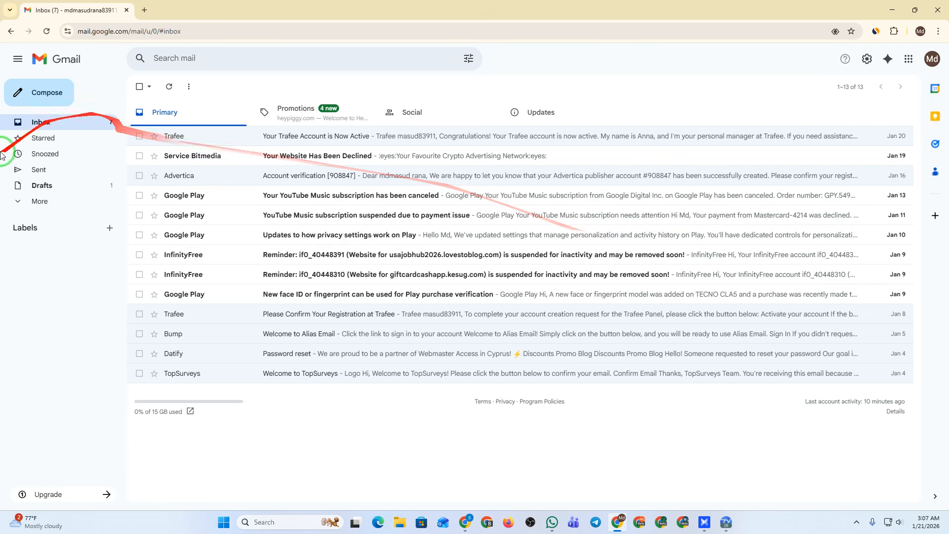
left_click(40, 200)
Return to the profile browser, open HeyPiggy's Cashout page to view the gift card options and reload it.
left_click(726, 523)
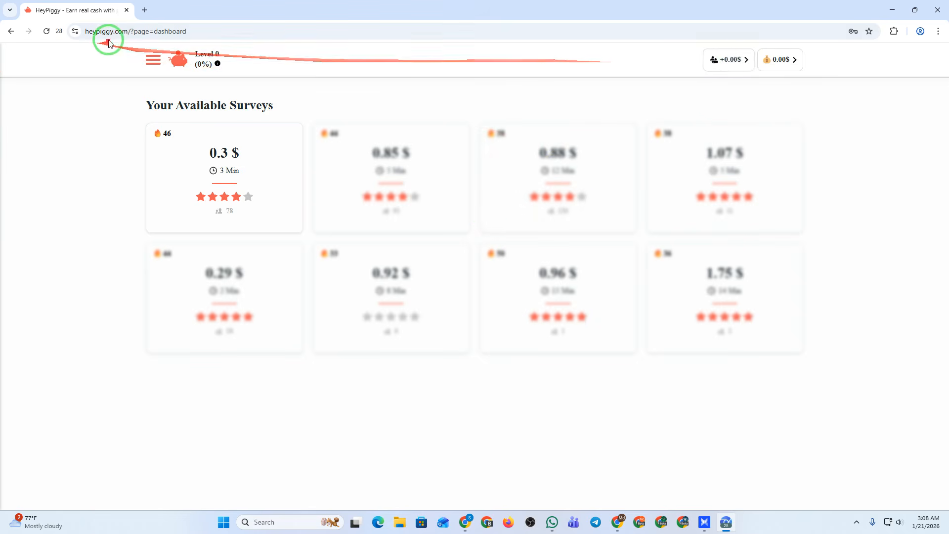
left_click(151, 61)
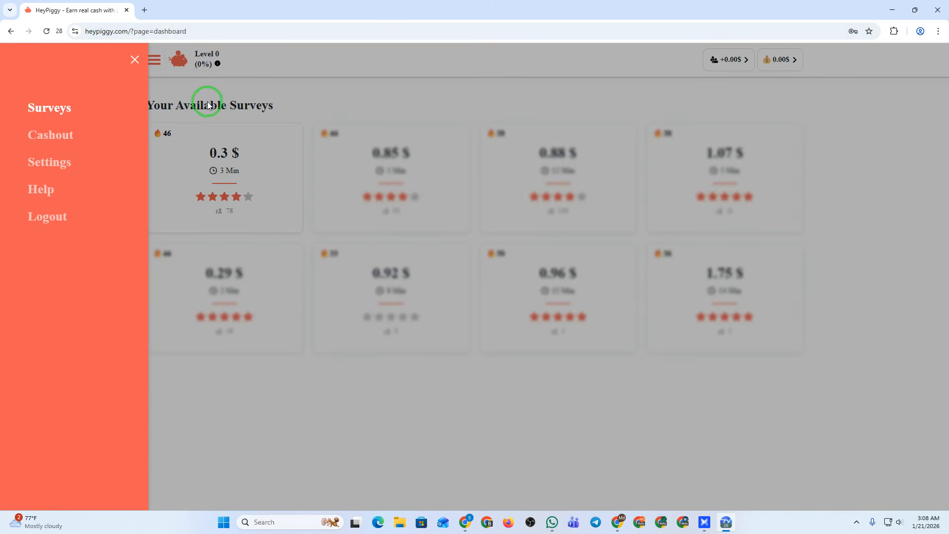
left_click(50, 136)
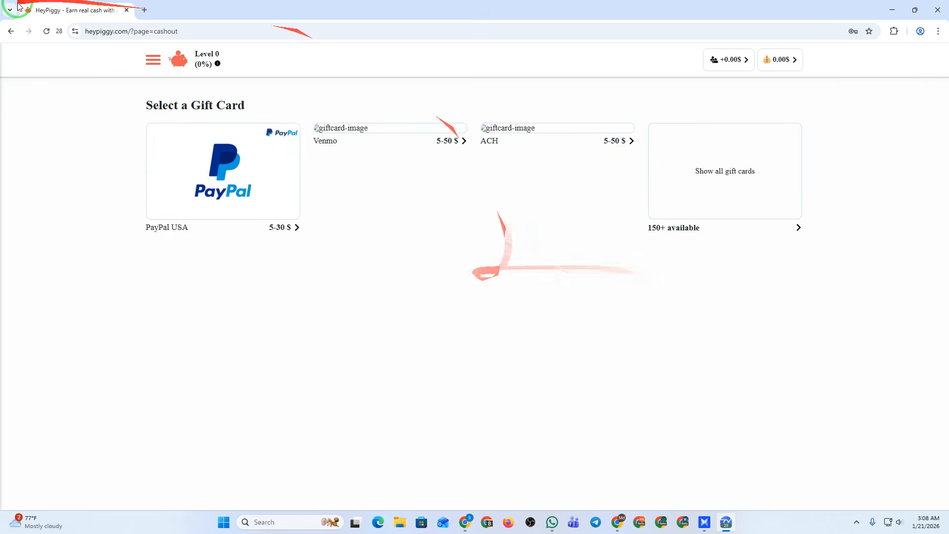
left_click(46, 31)
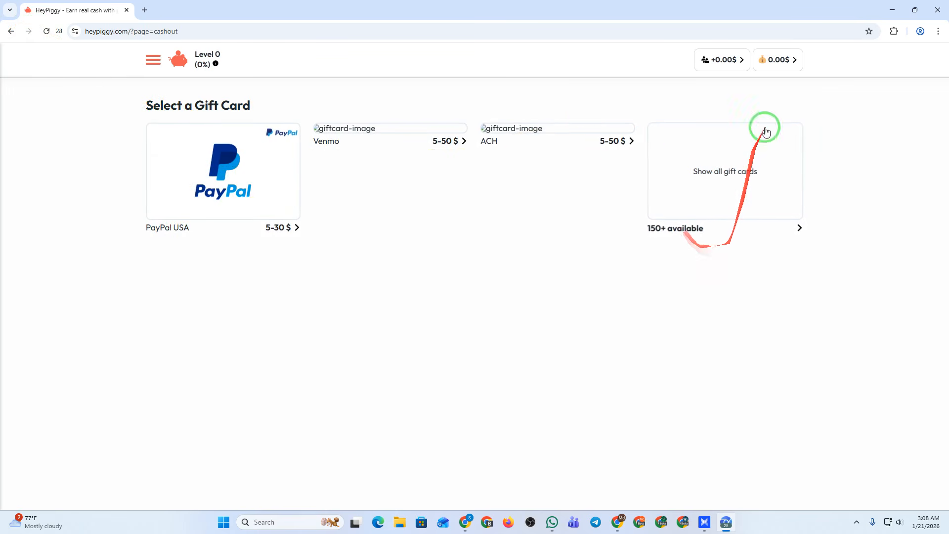
Go back to HeyPiggy's list of available surveys and switch to the AdsPower window.
left_click(151, 63)
left_click(64, 113)
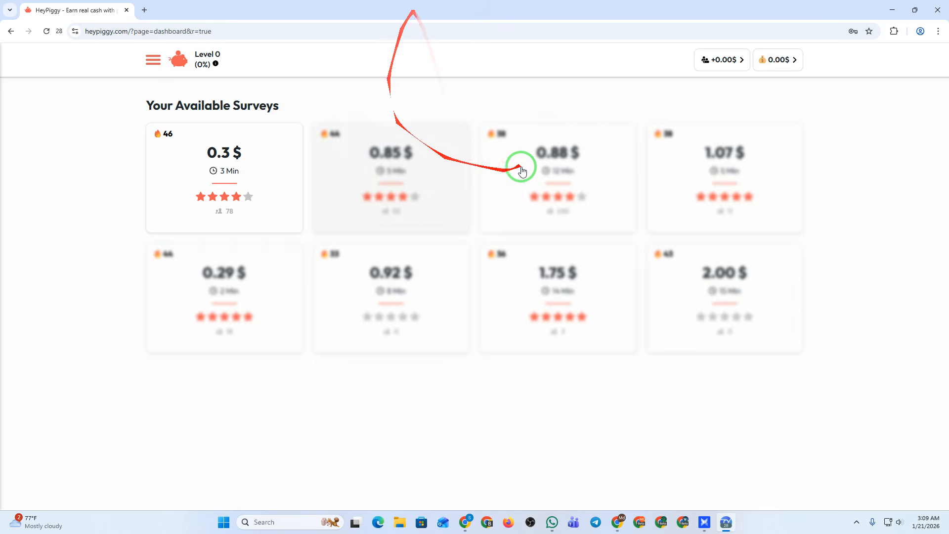
left_click(711, 524)
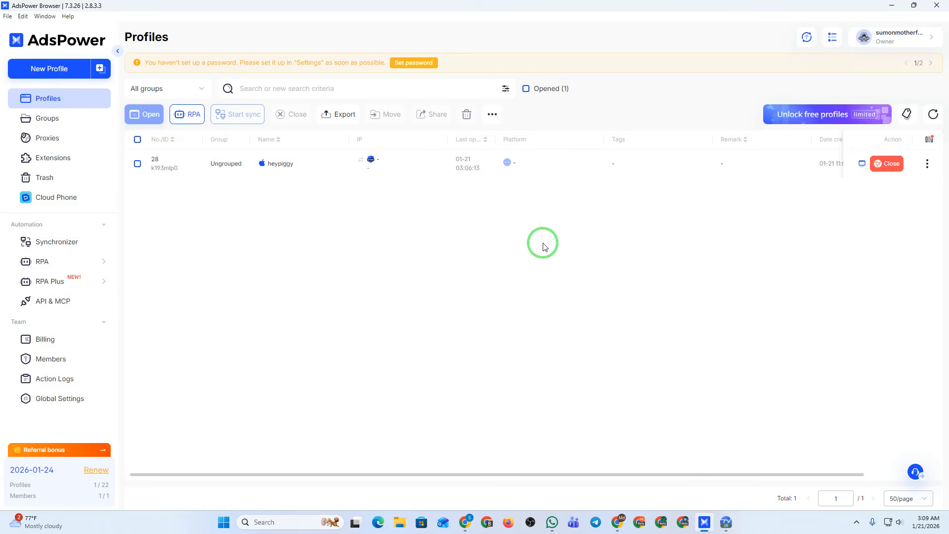